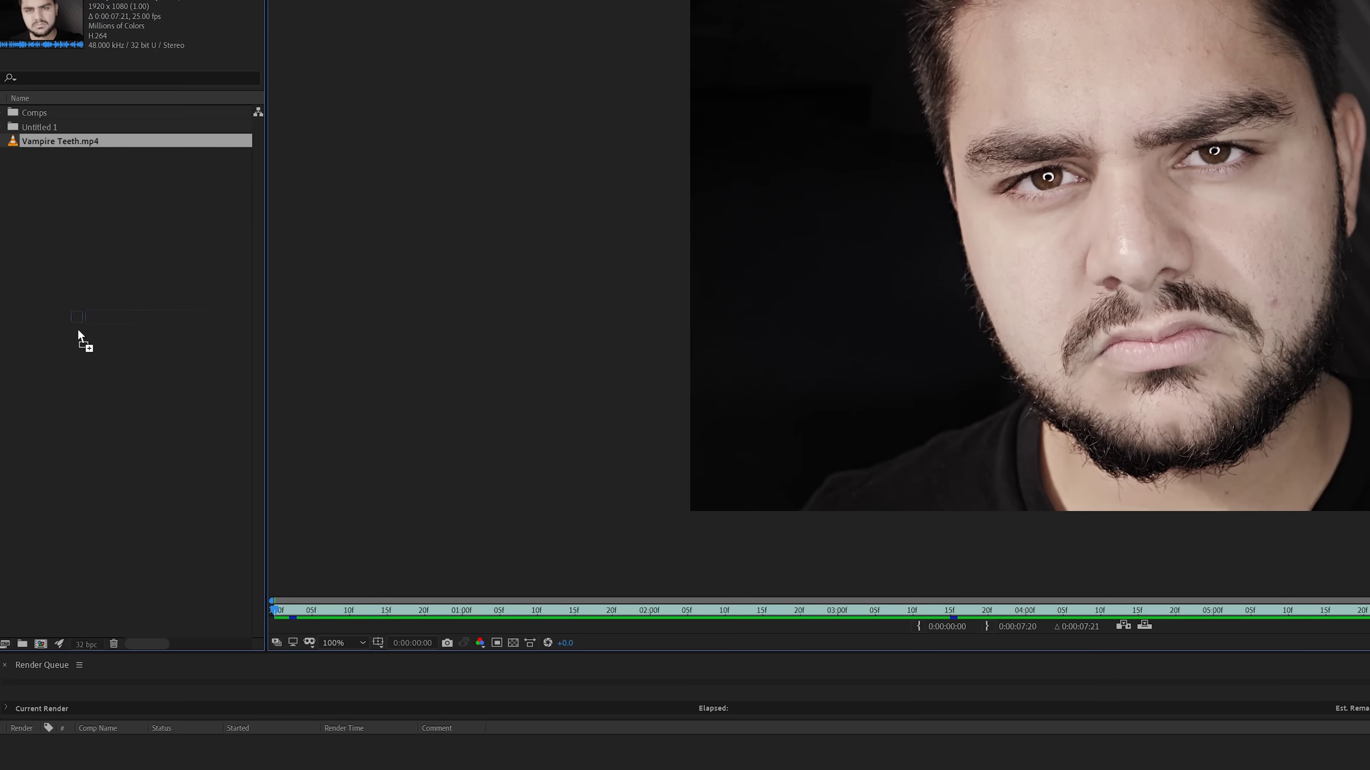
Build the Vampire Teeth 3 composition from Vampire Teeth.mp4 and begin a motion track on it.
left_click_drag(43, 622, 39, 646)
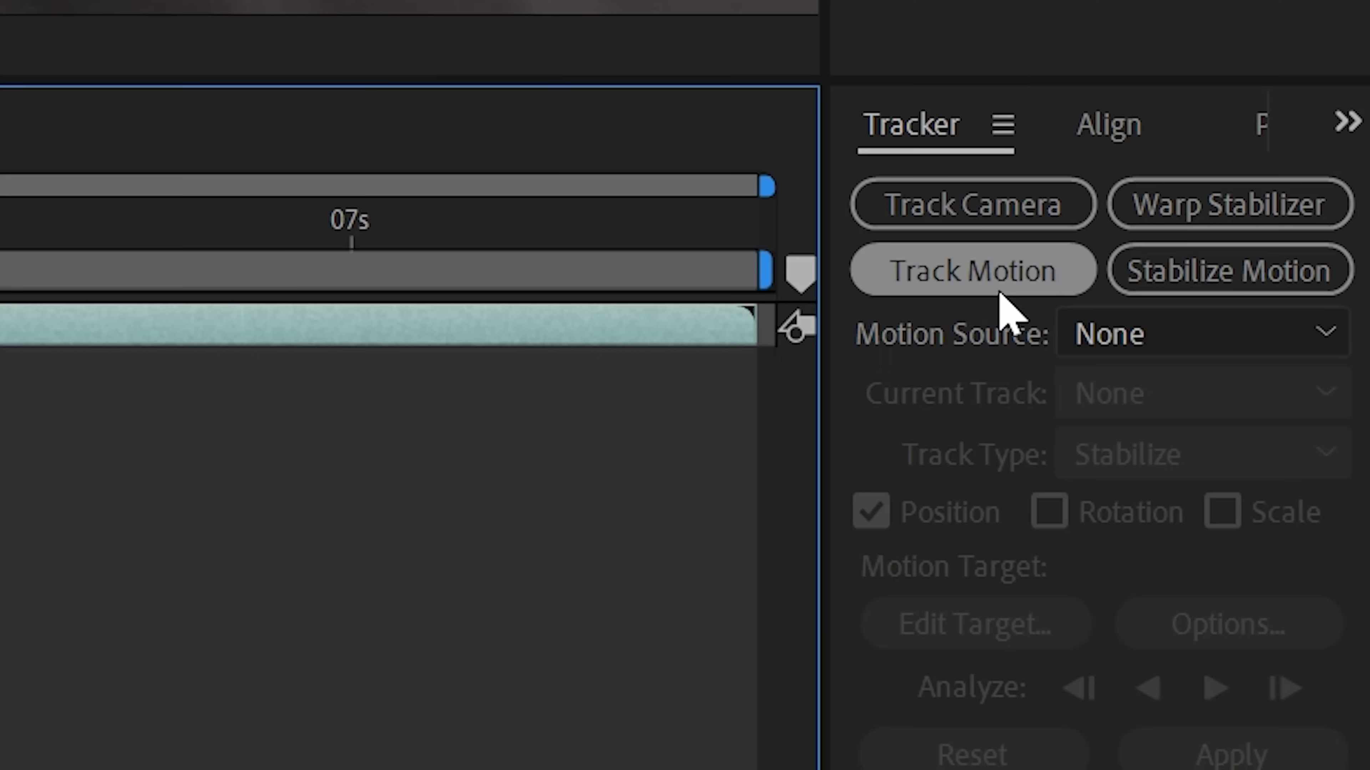
left_click(997, 279)
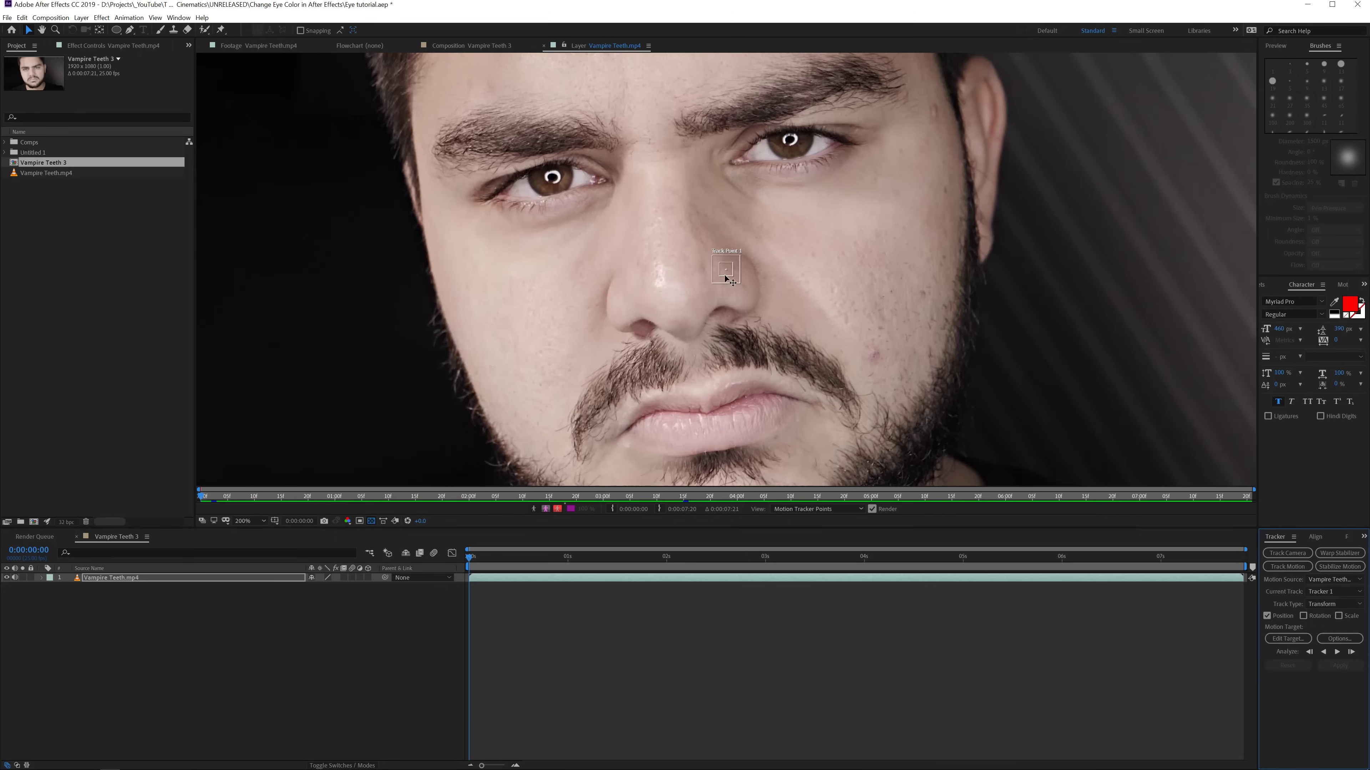
Place Track Point 1 on the right eye's pupil and widen its search box around the eye.
left_click_drag(727, 278, 789, 144)
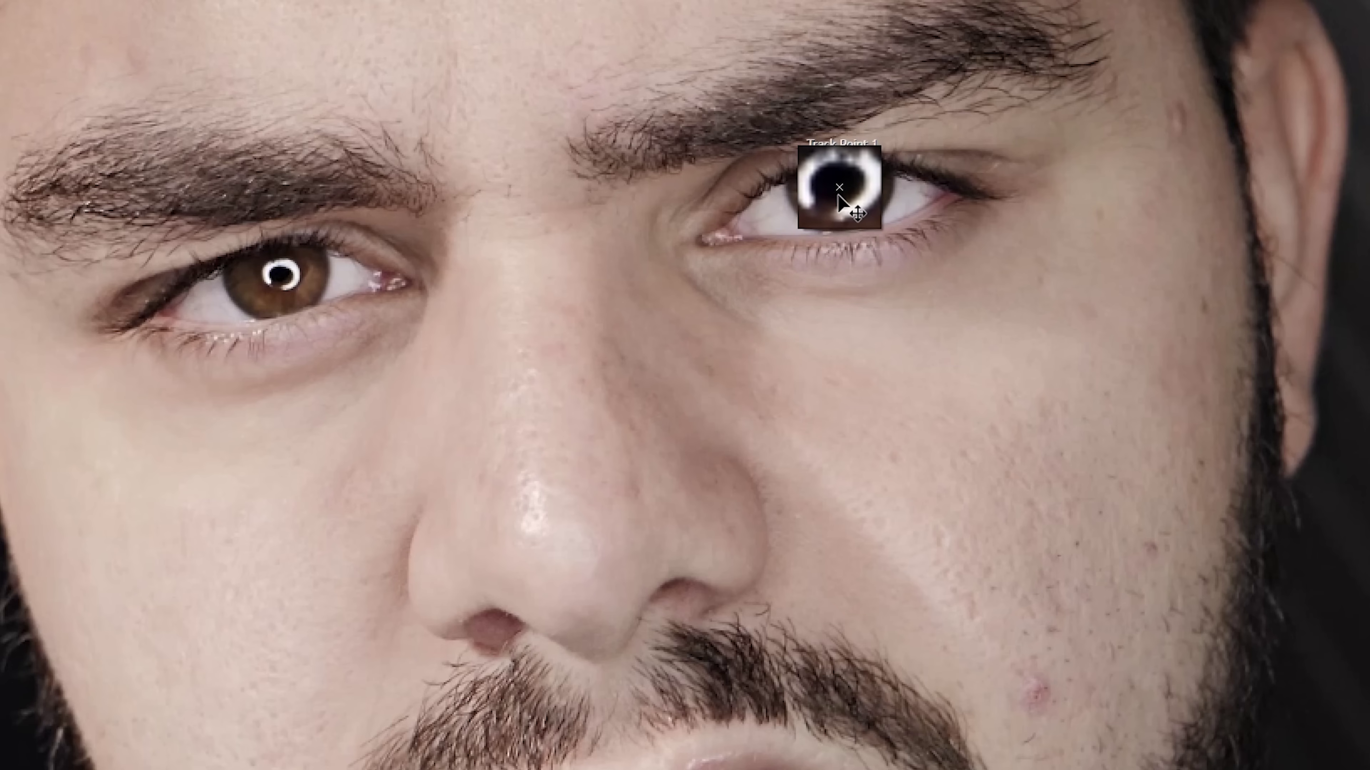
left_click_drag(837, 196, 861, 209)
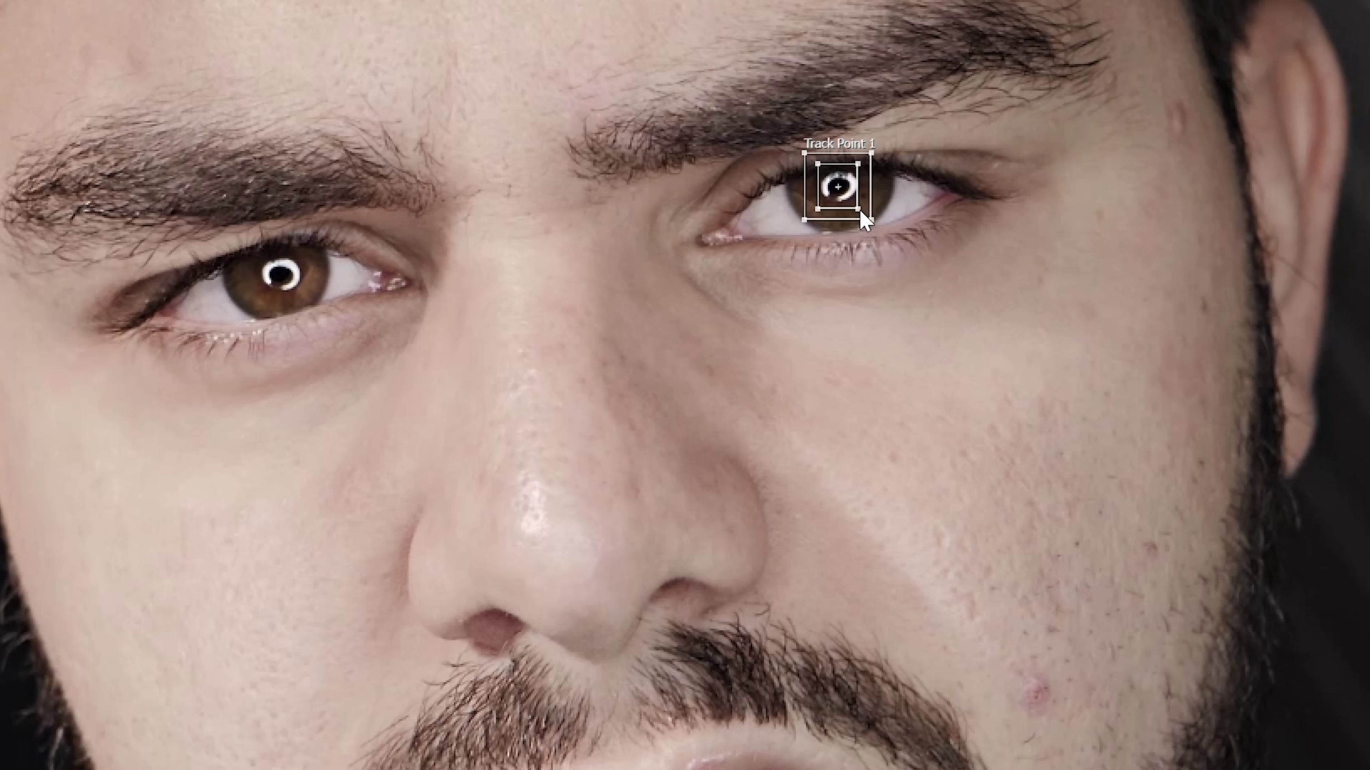
left_click_drag(862, 212, 920, 267)
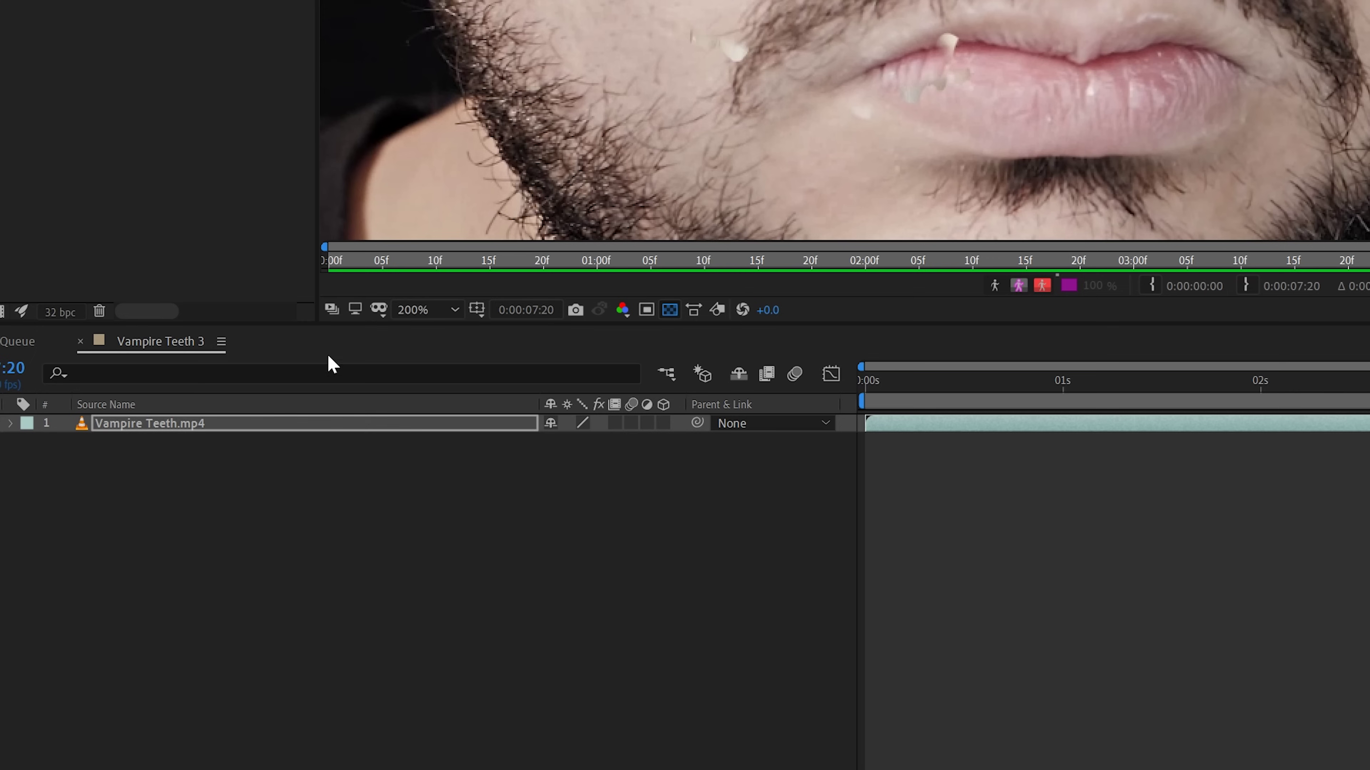
left_click(188, 577)
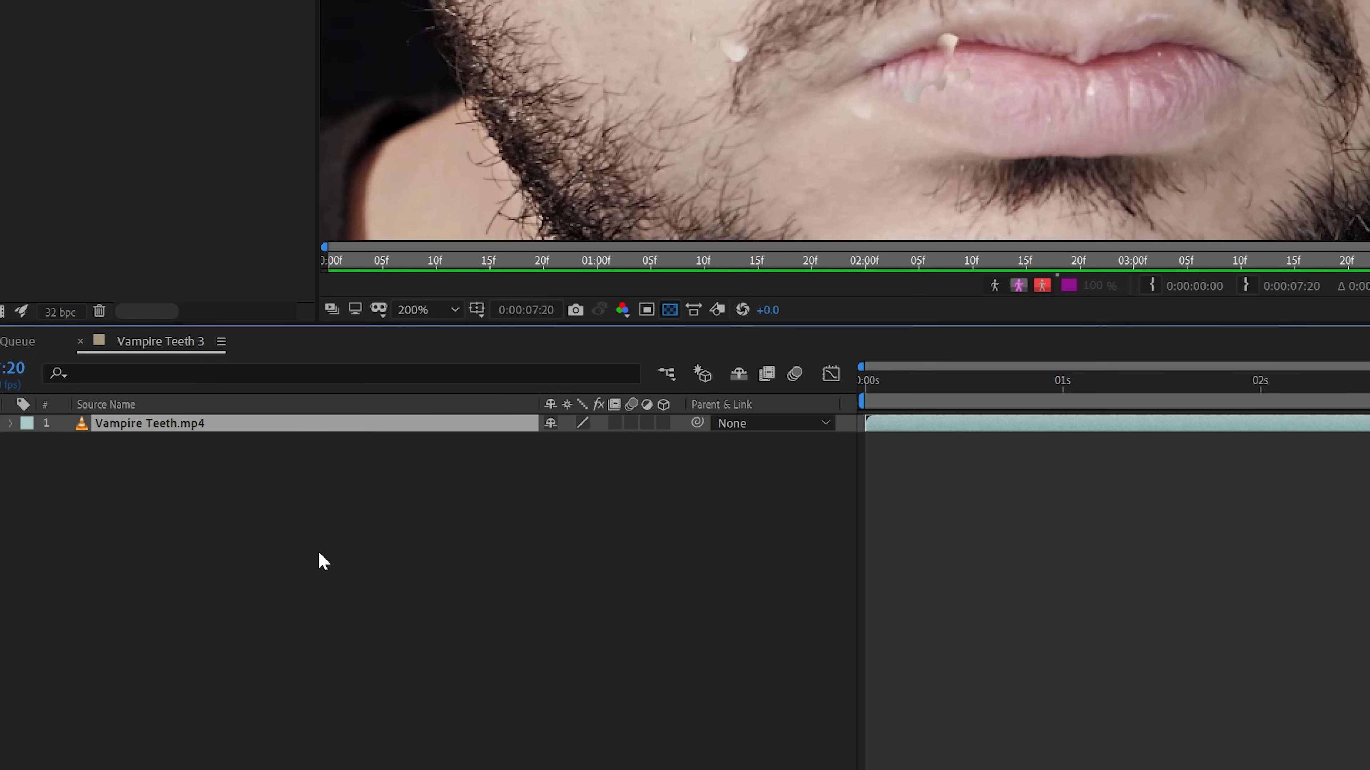
Add a null object layer and rename it 'Track Right Eye'.
right_click(185, 642)
mouse_move(201, 631)
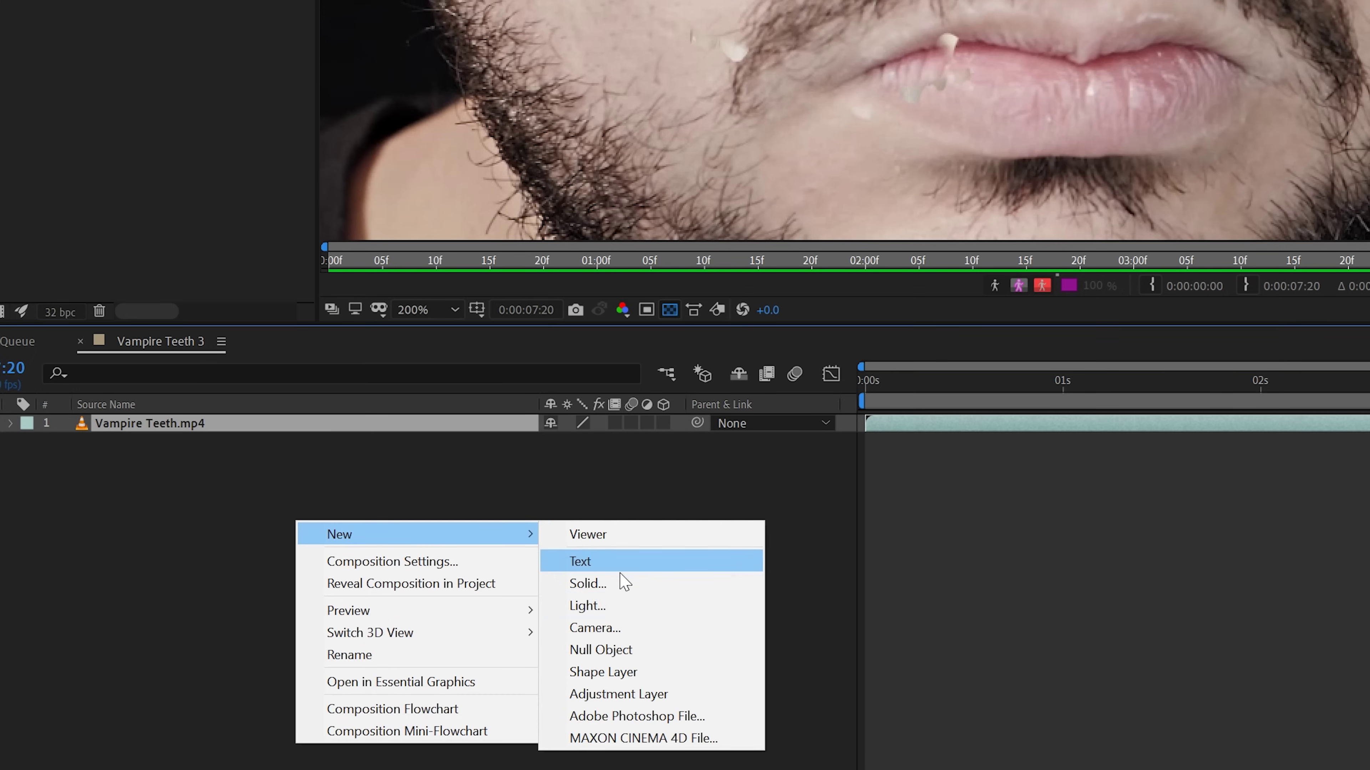
left_click(606, 651)
key("Return")
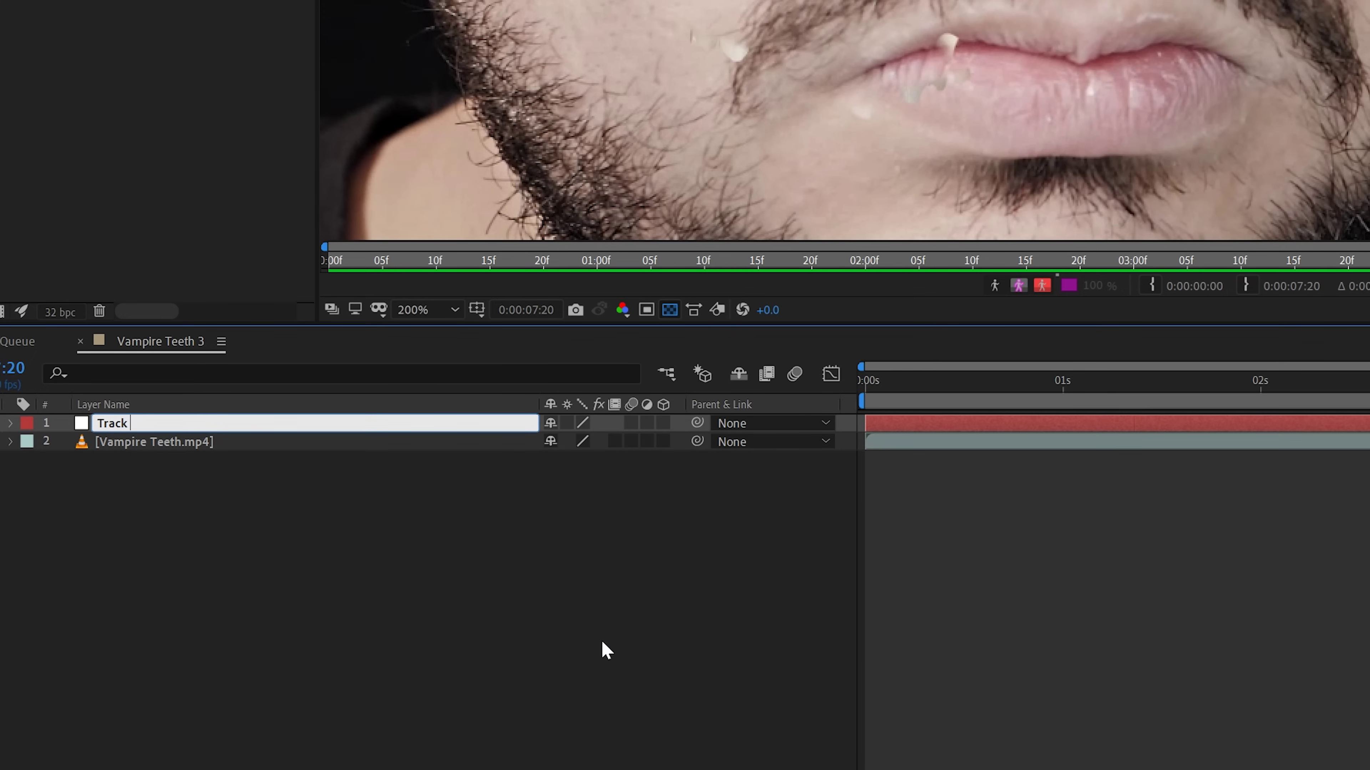
type("Track Right Eye")
key("Return")
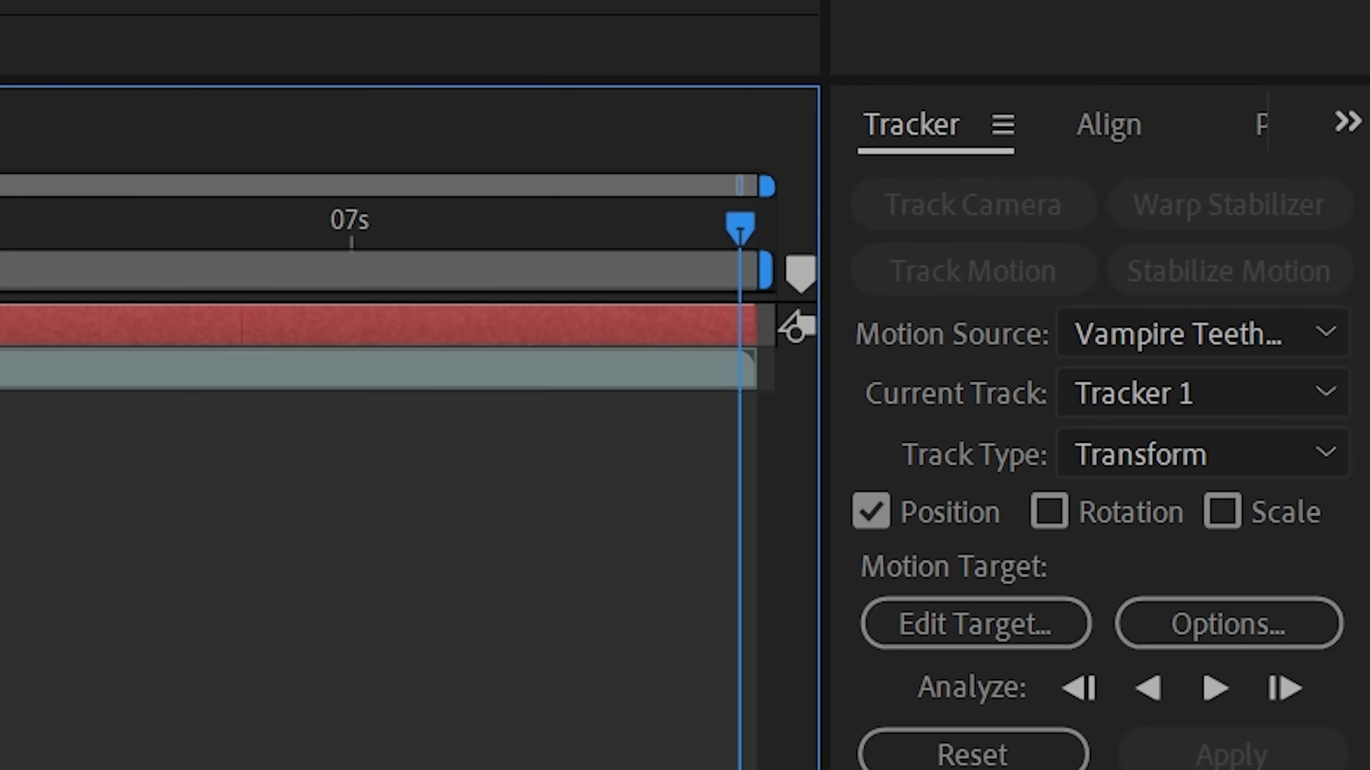
Set Track Right Eye as the motion target, apply the eye track, and scrub to verify it.
left_click(1028, 637)
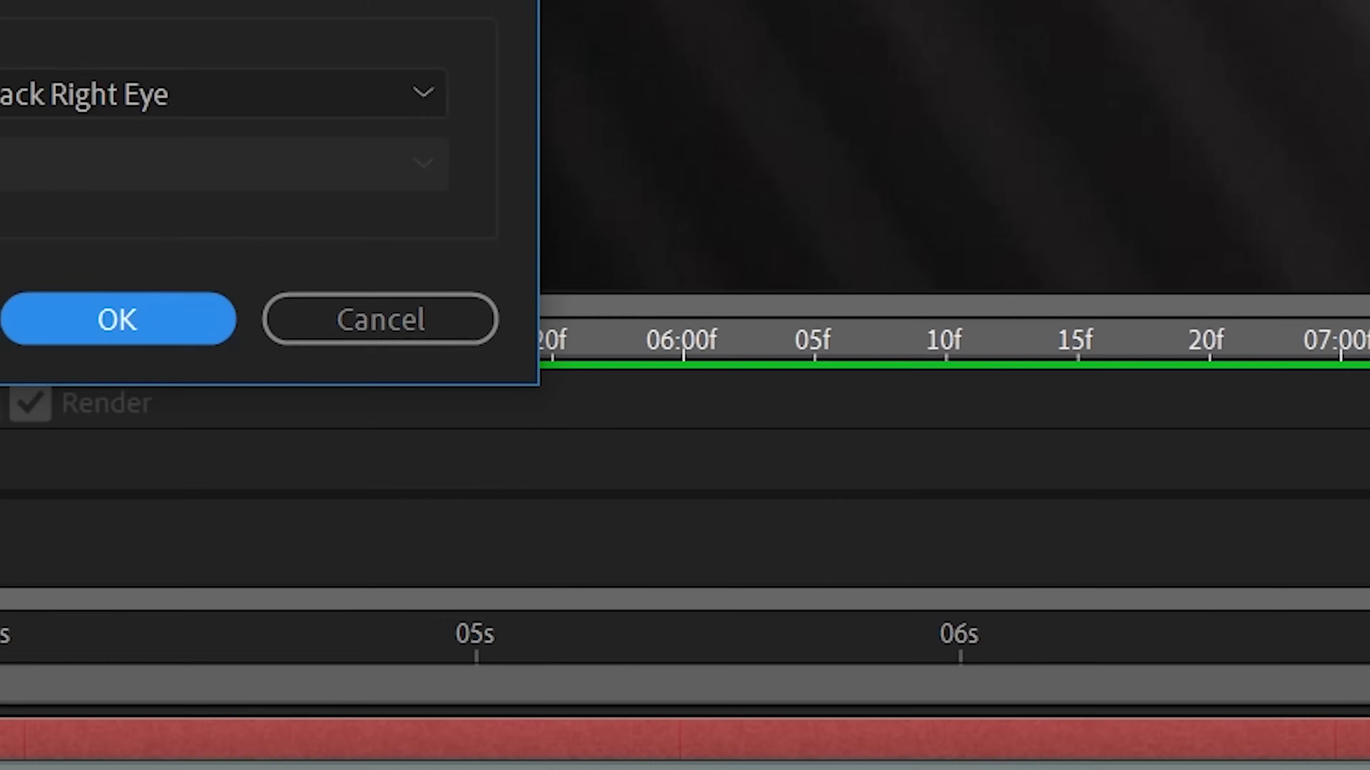
left_click(717, 298)
left_click(691, 356)
left_click(657, 523)
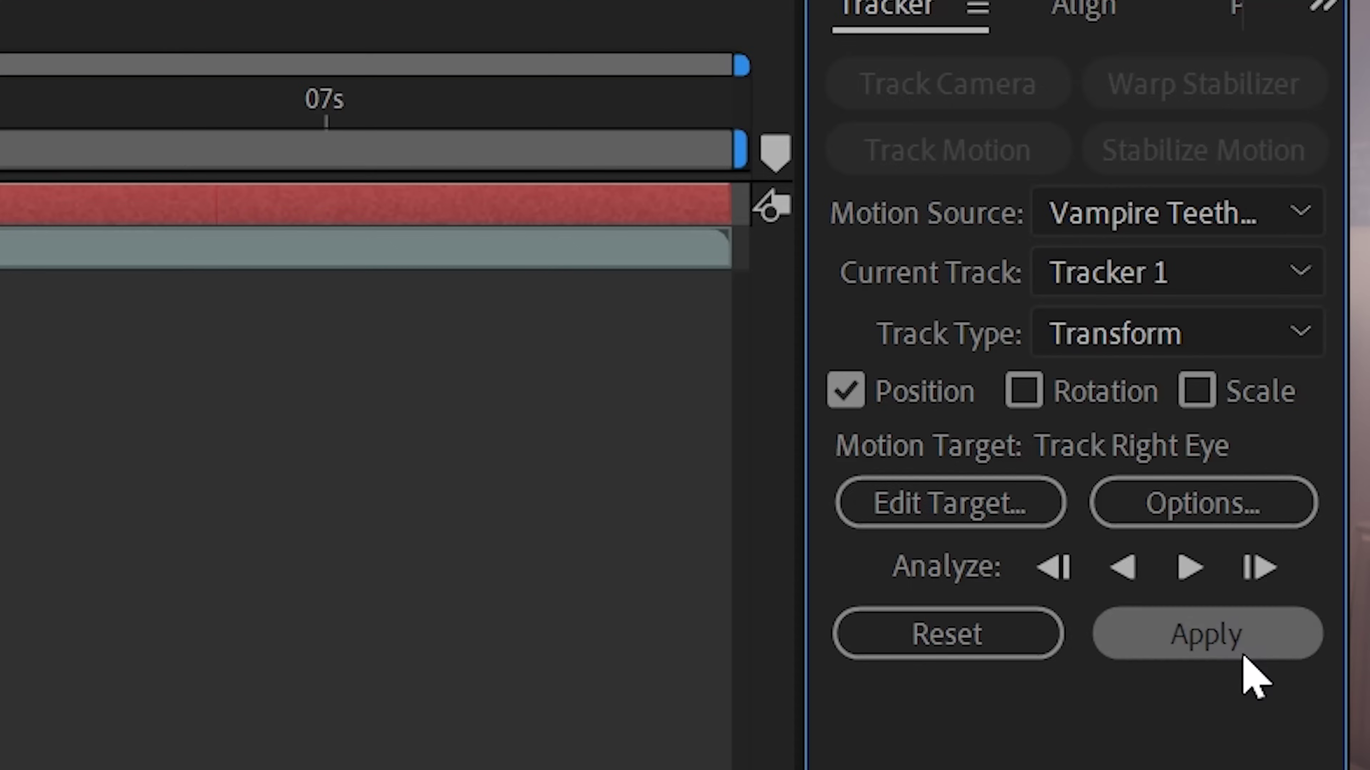
left_click(1244, 652)
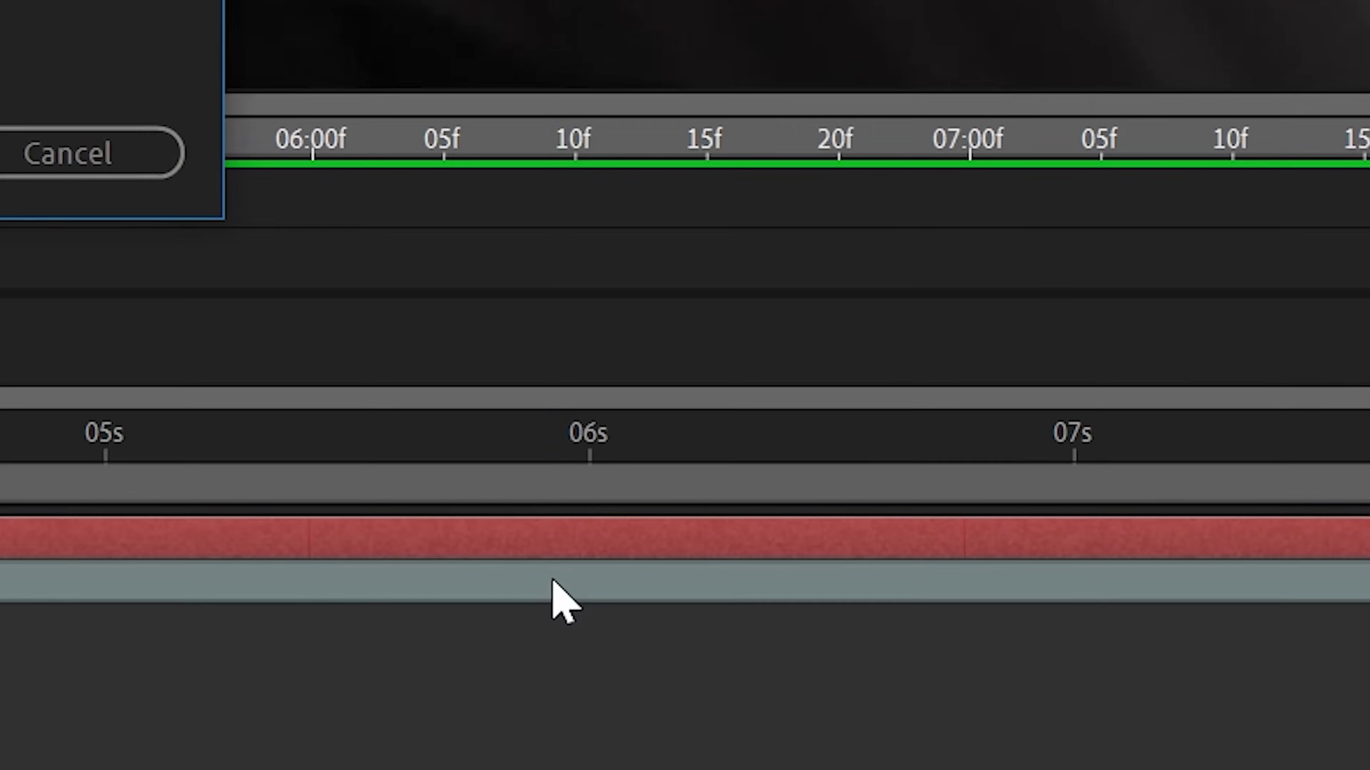
left_click(610, 561)
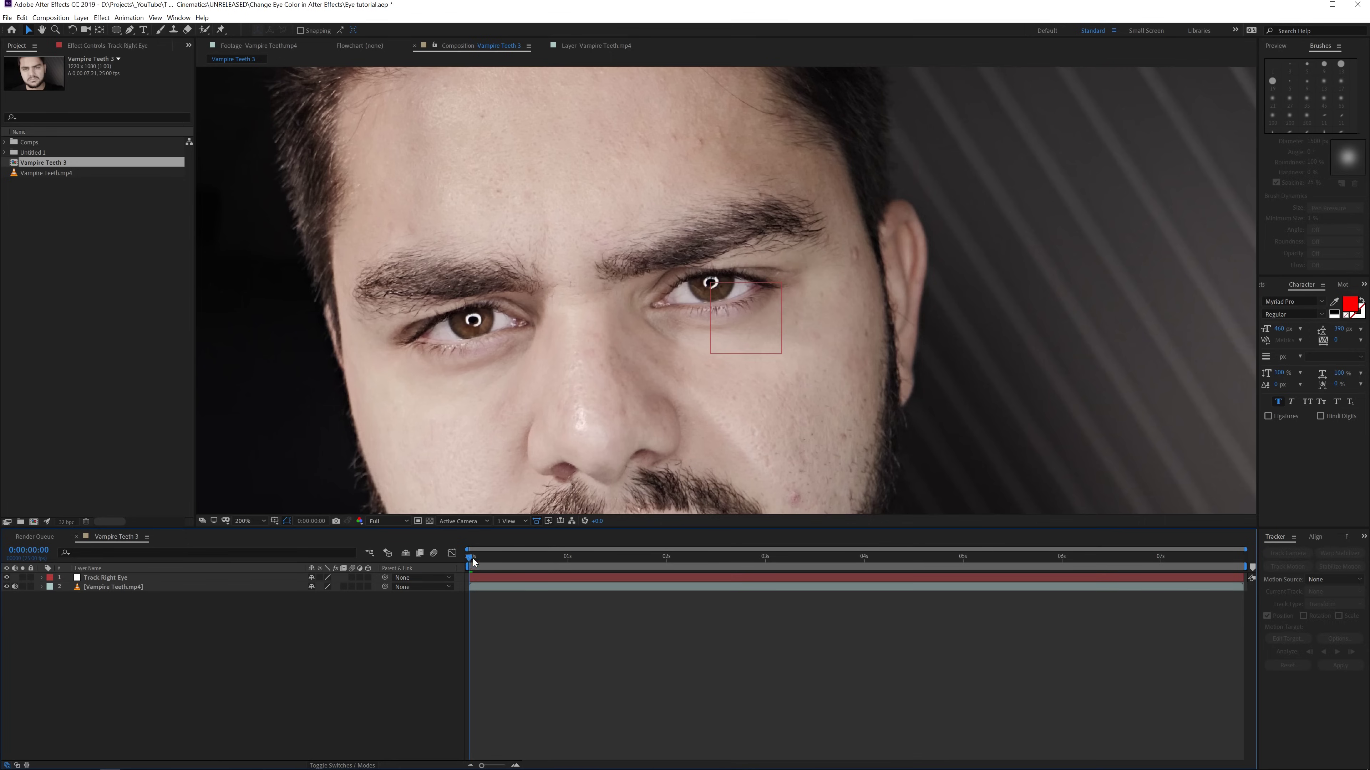
left_click_drag(473, 562, 765, 557)
key("Home")
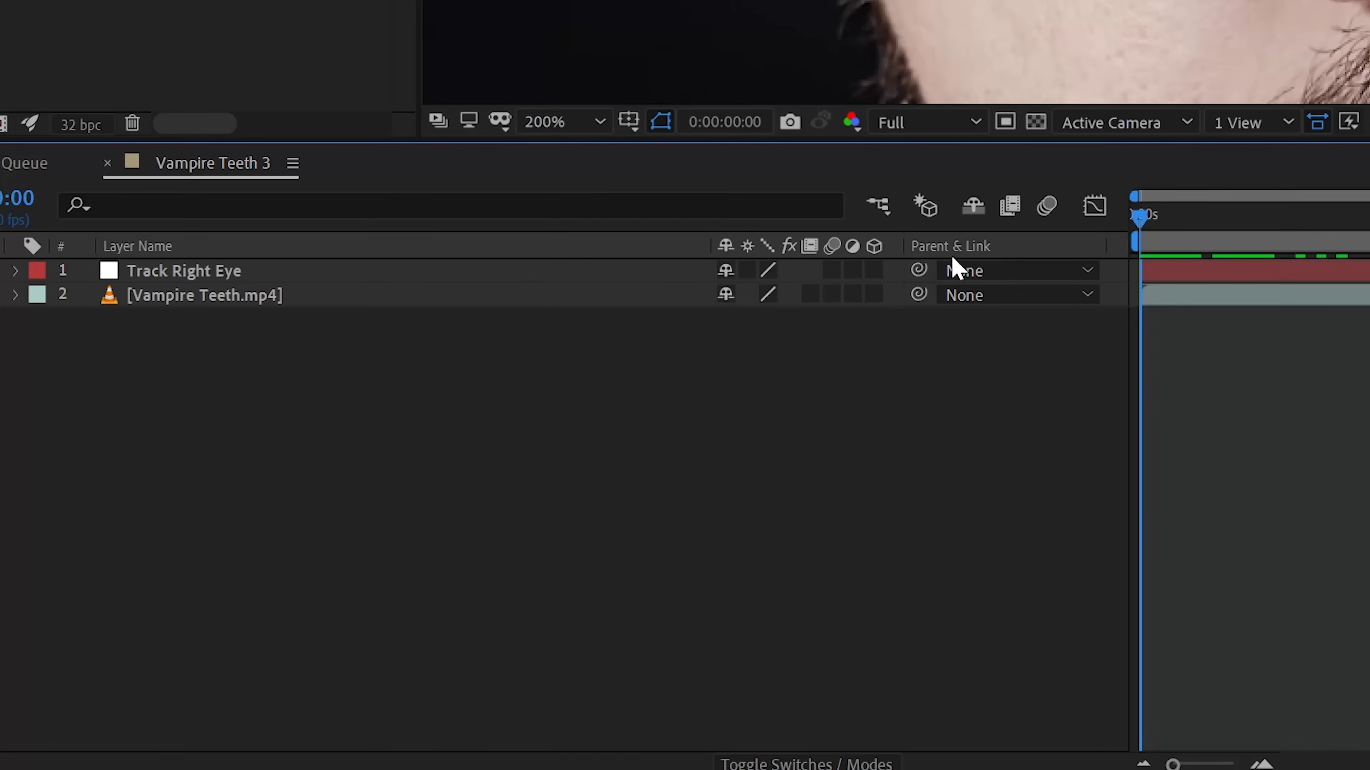
Add a new adjustment layer for Right Eye Color.
right_click(202, 649)
mouse_move(253, 656)
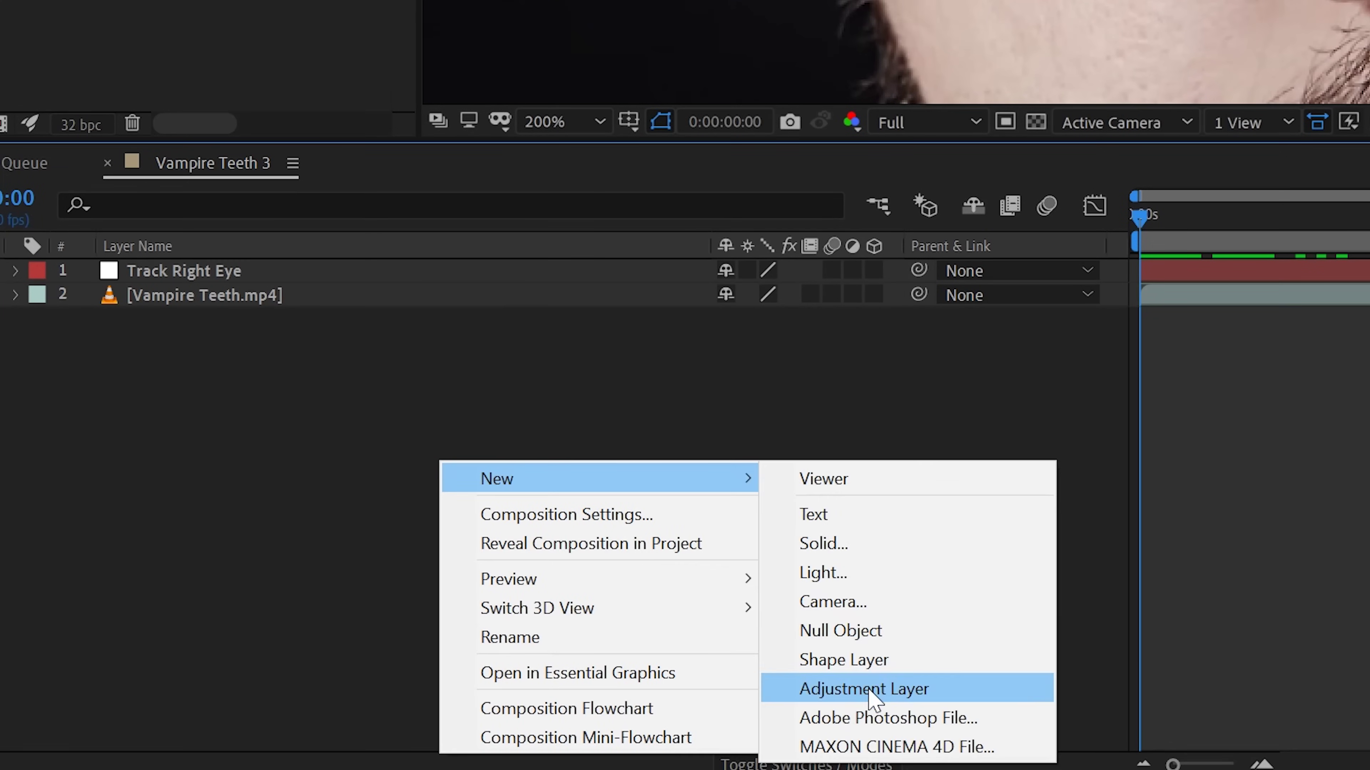
left_click(874, 689)
Mask the eye with an ellipse, parent Right Eye Color to Track Right Eye, and preview.
left_click(277, 21)
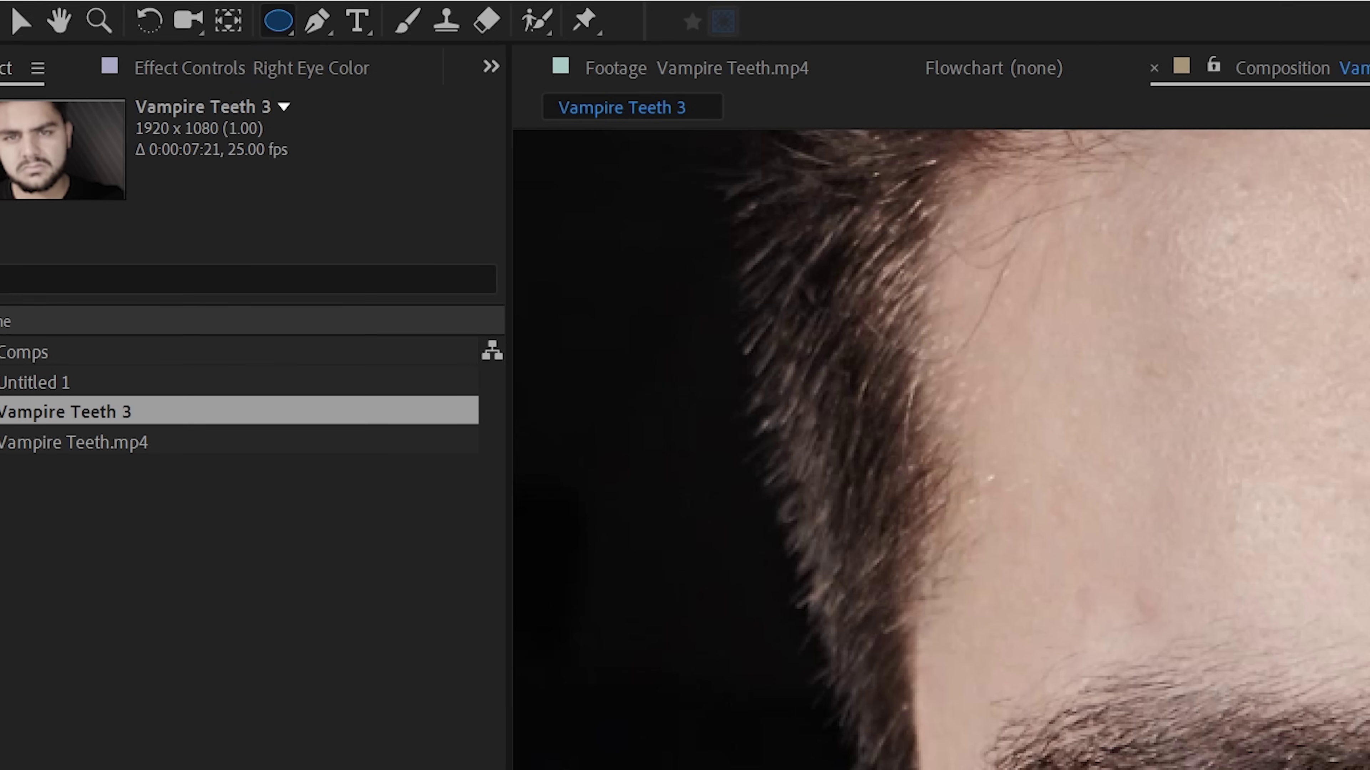
scroll(941, 448, "down", 5)
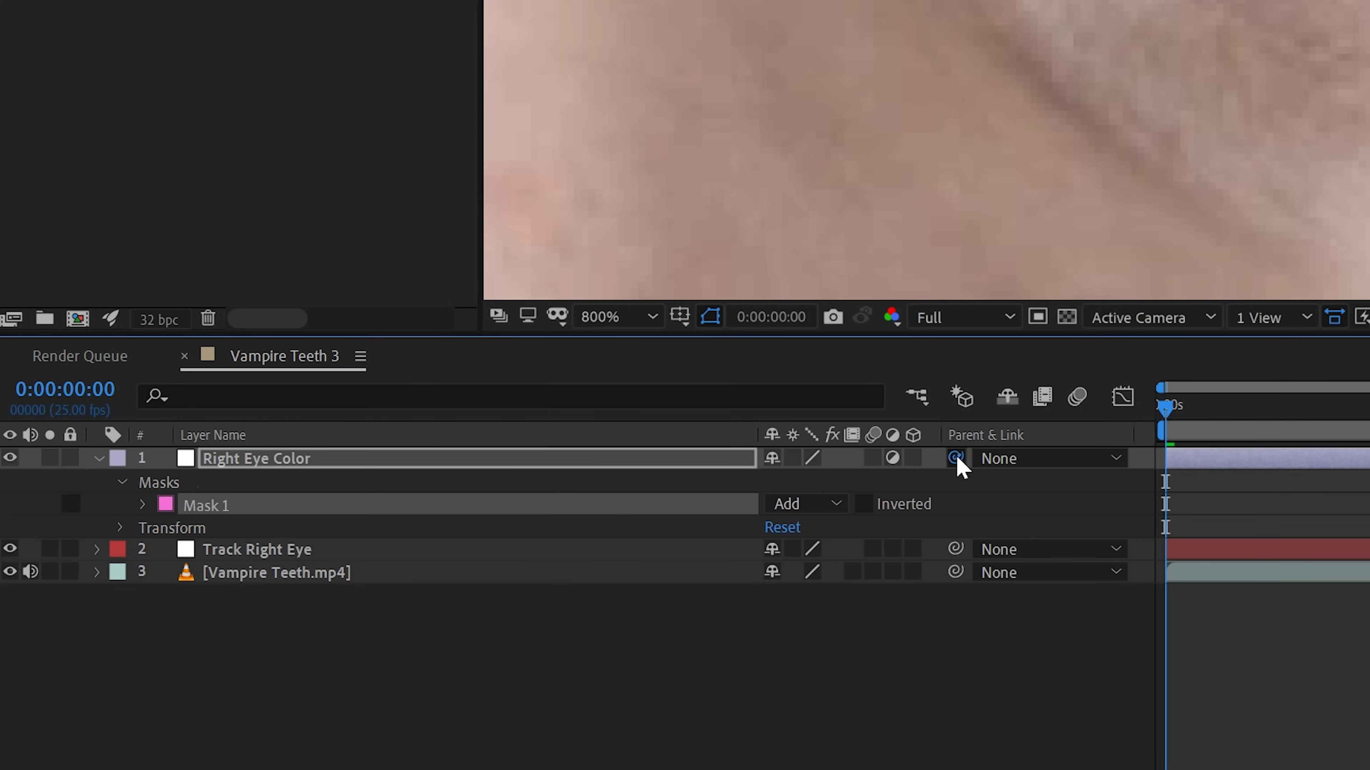
left_click_drag(955, 458, 376, 550)
key("space")
key("space")
left_click(1176, 462)
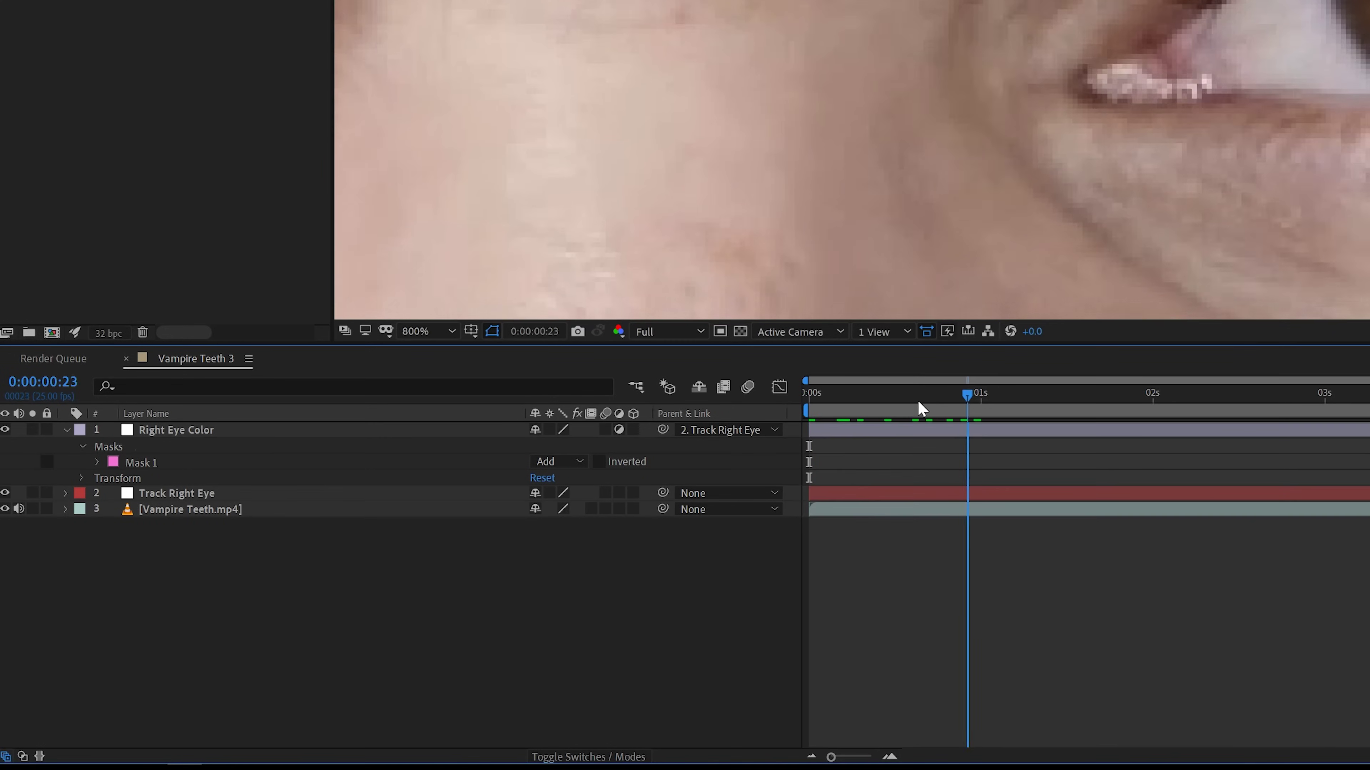
At the first frame, create a solid named 'Mocha Mask Right Eye' above Right Eye Color.
key("Home")
left_click(780, 432)
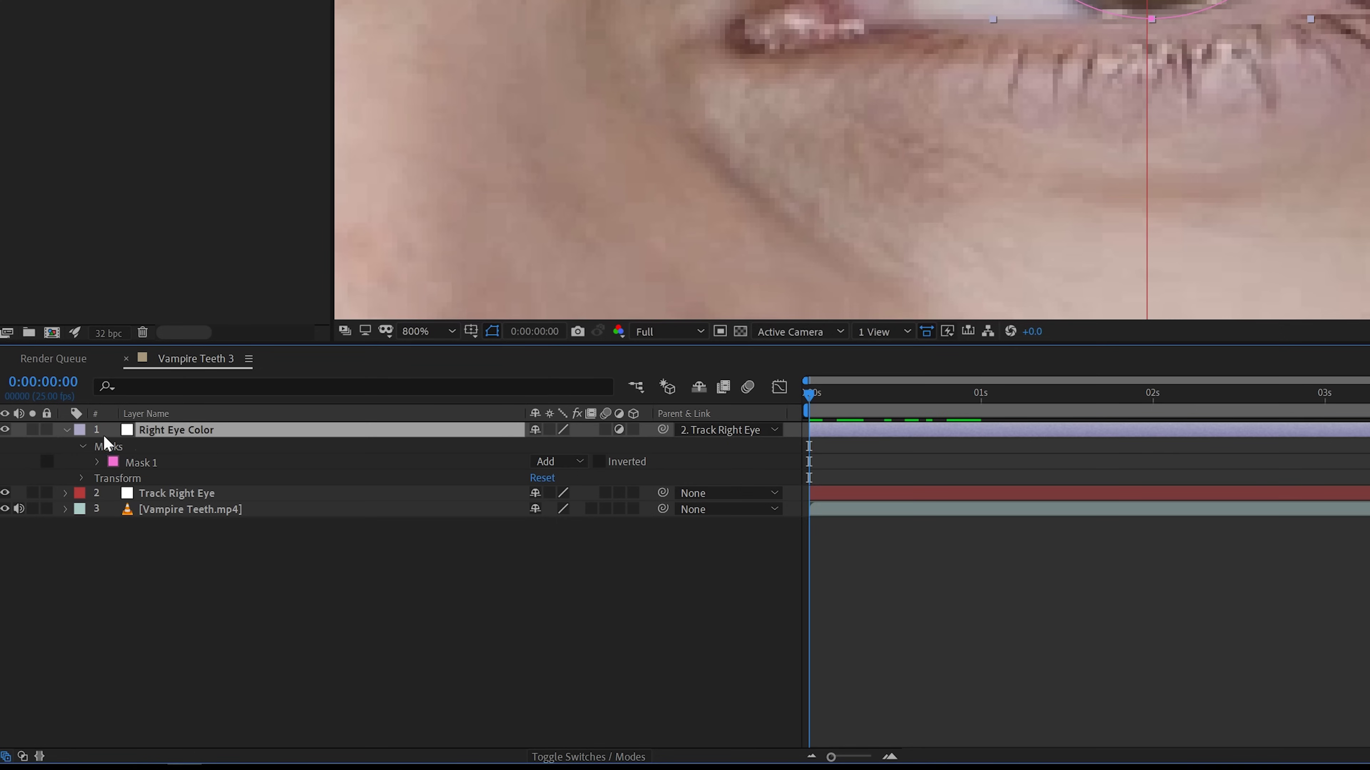
right_click(180, 567)
mouse_move(241, 585)
left_click(464, 452)
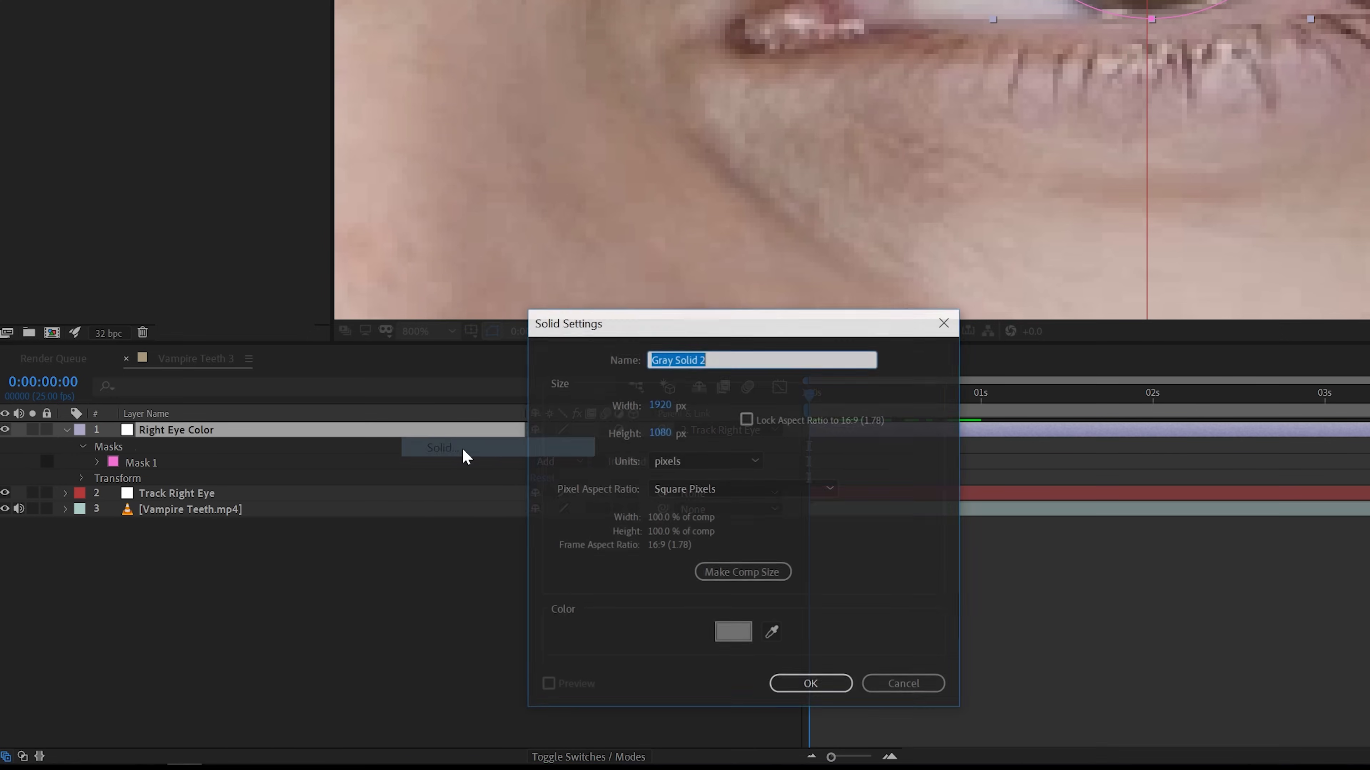
type("Mocha Mask Right Eye")
key("Return")
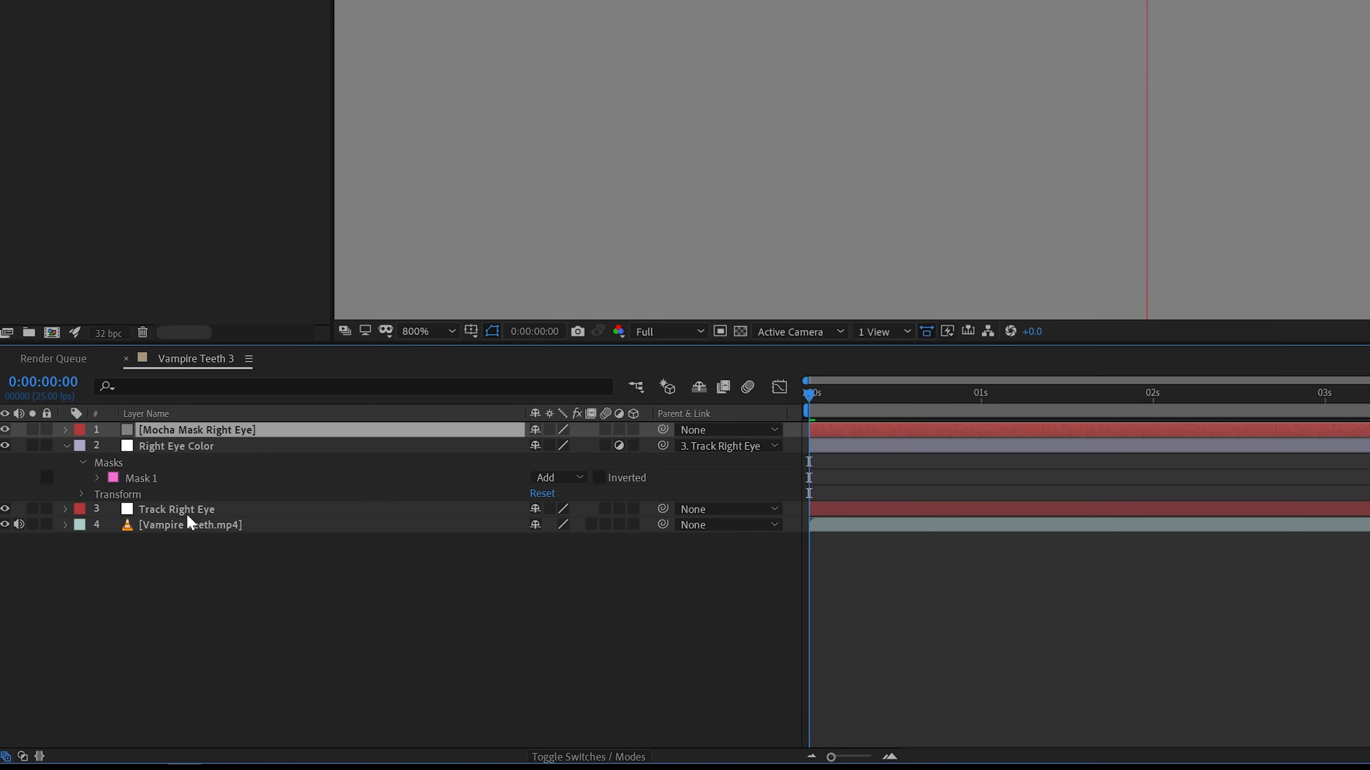
left_click(186, 527)
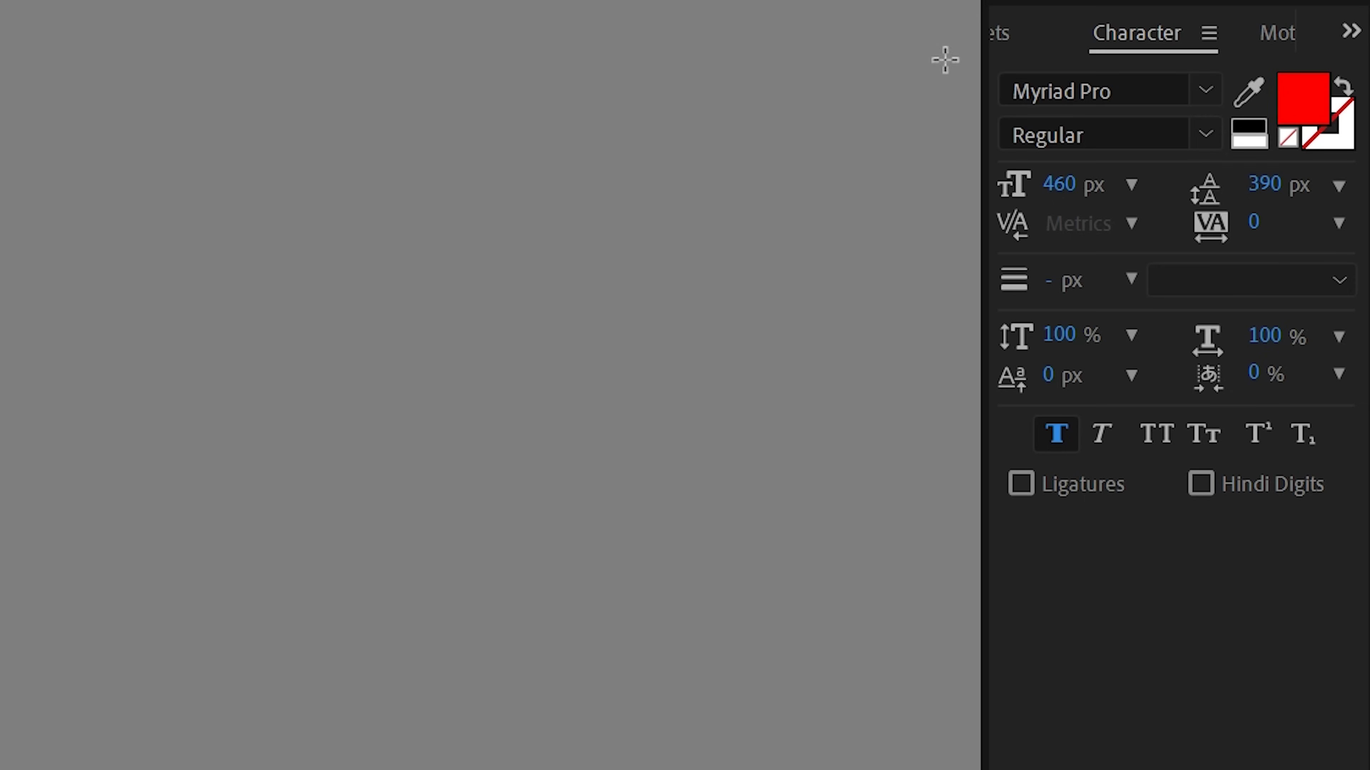
Find 'mocha ae' and apply Mocha AE CC to Vampire Teeth.mp4, opening its Effect Controls.
key("ctrl+5")
left_click(1088, 77)
type("mocha ae")
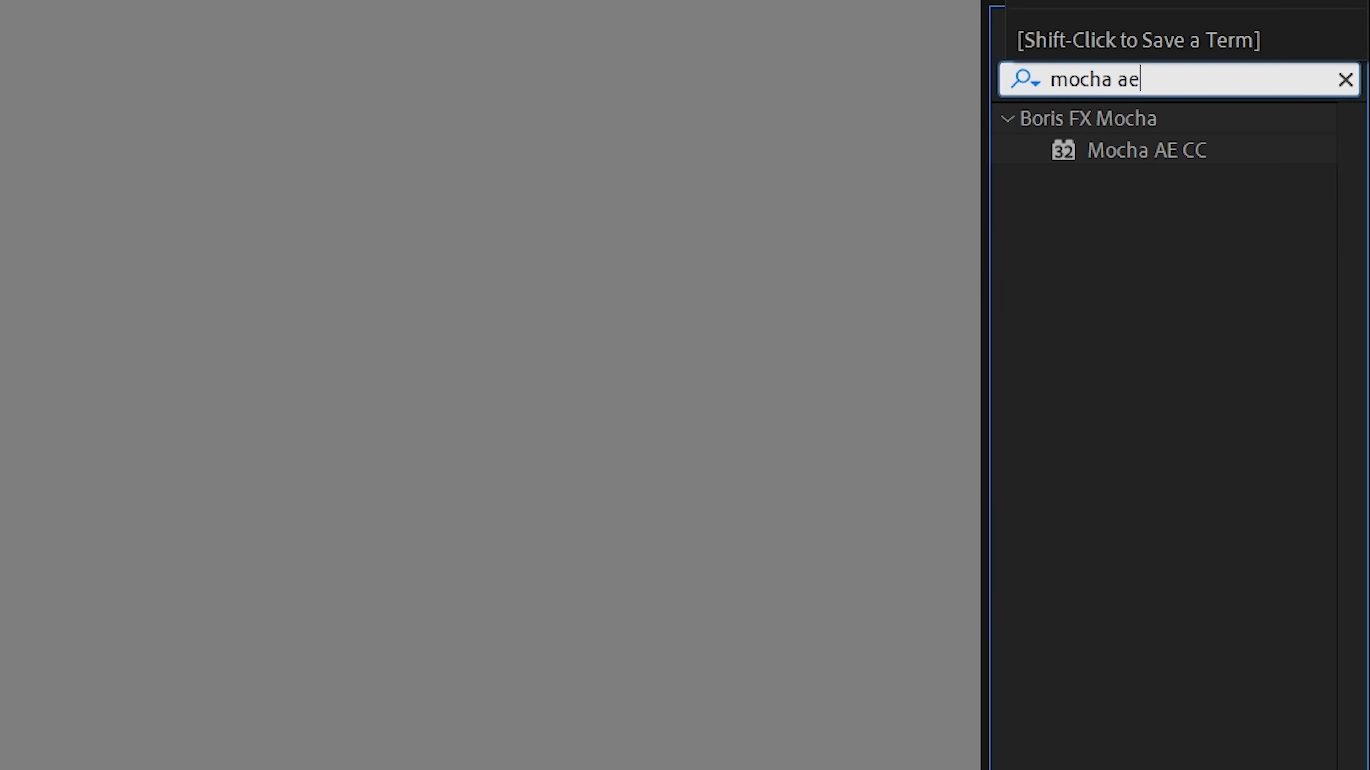
left_click_drag(1146, 150, 774, 598)
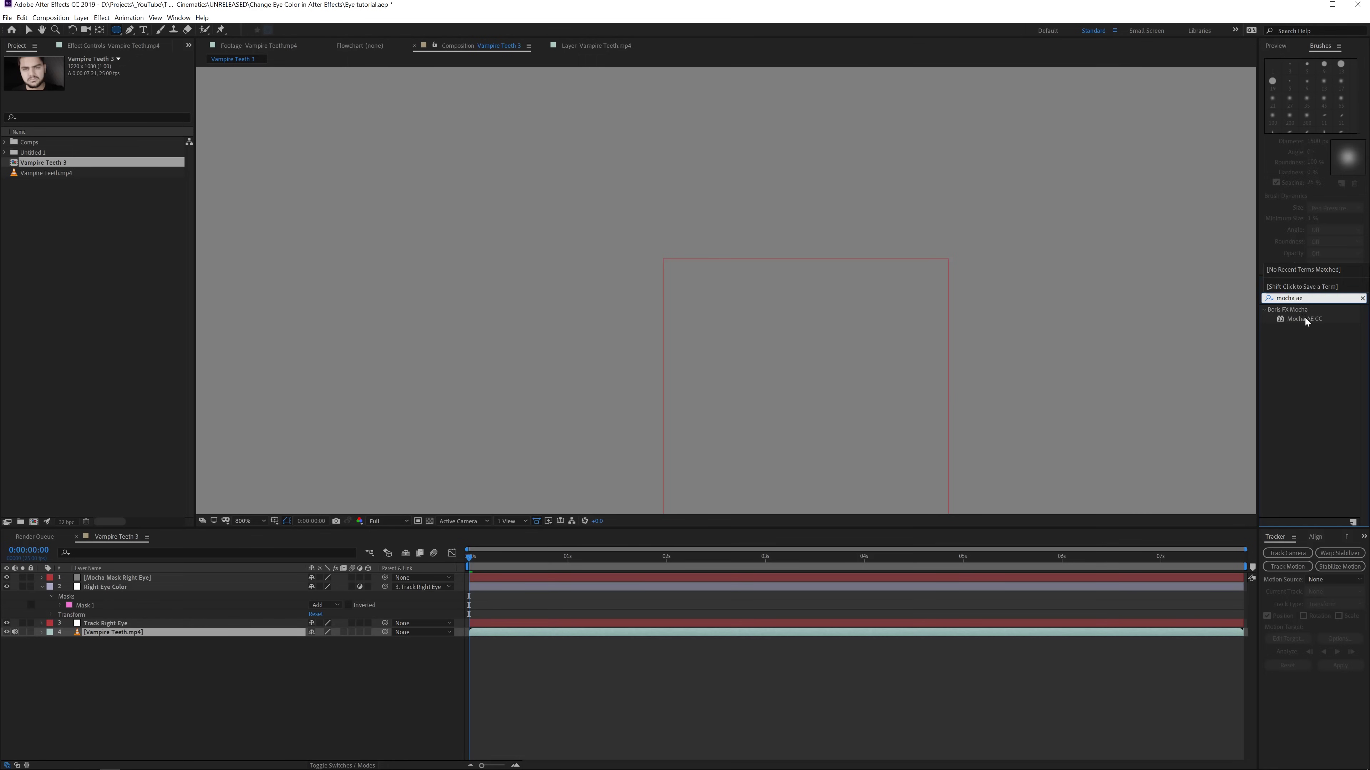
left_click_drag(1305, 318, 588, 638)
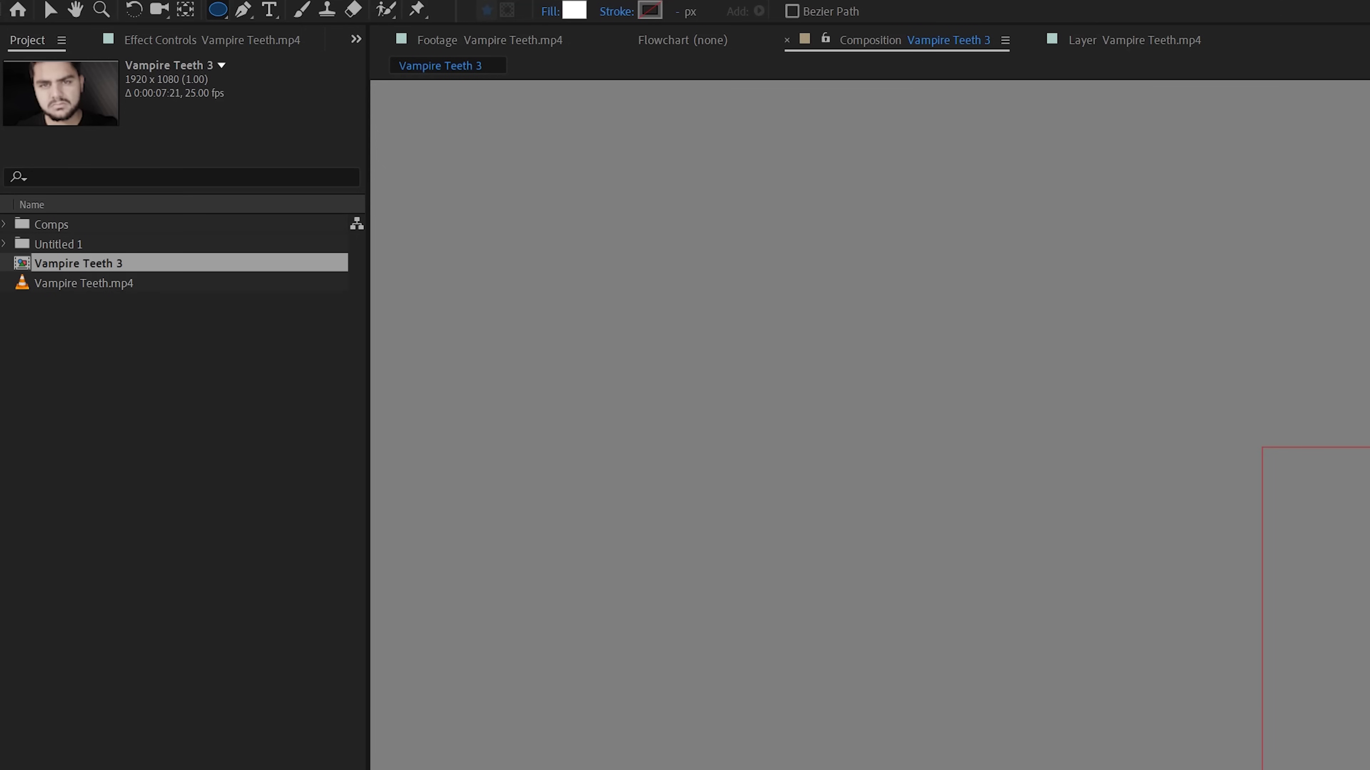
key("F3")
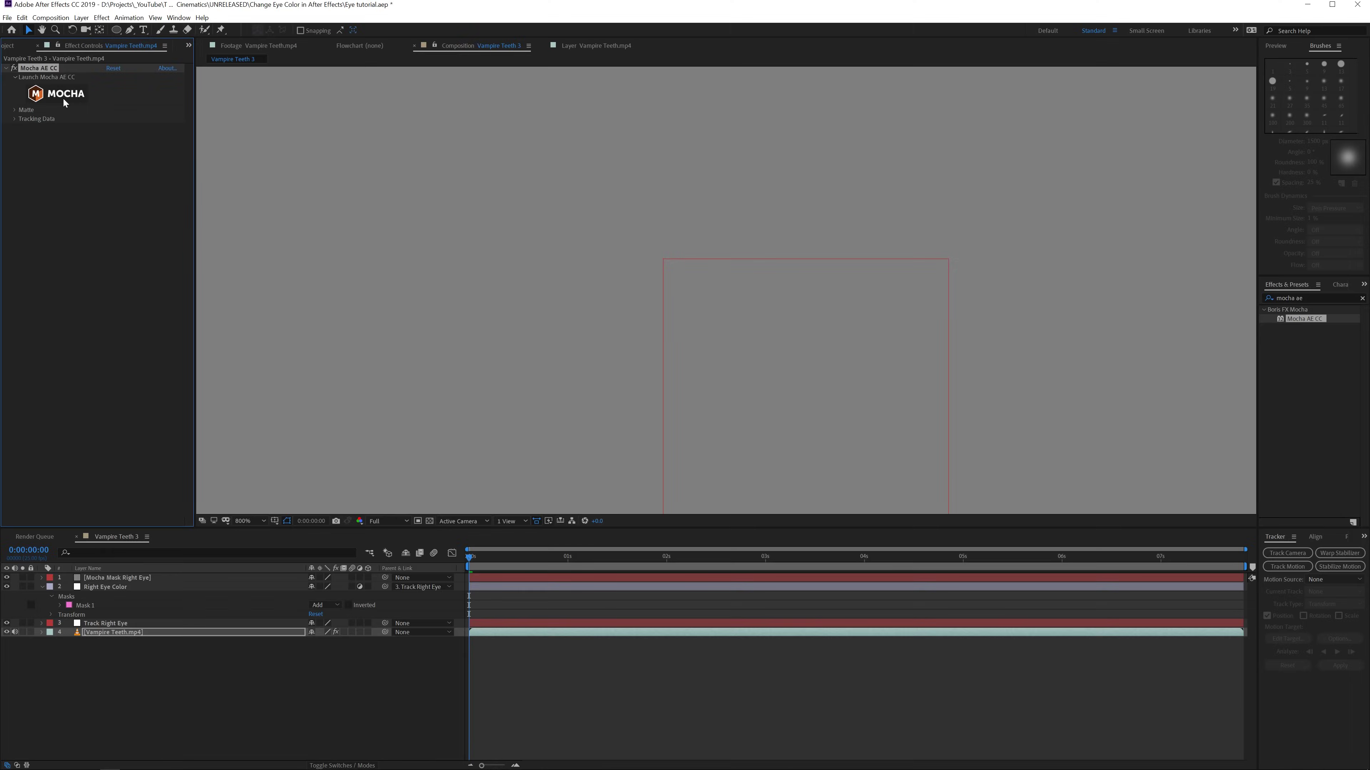
left_click(105, 132)
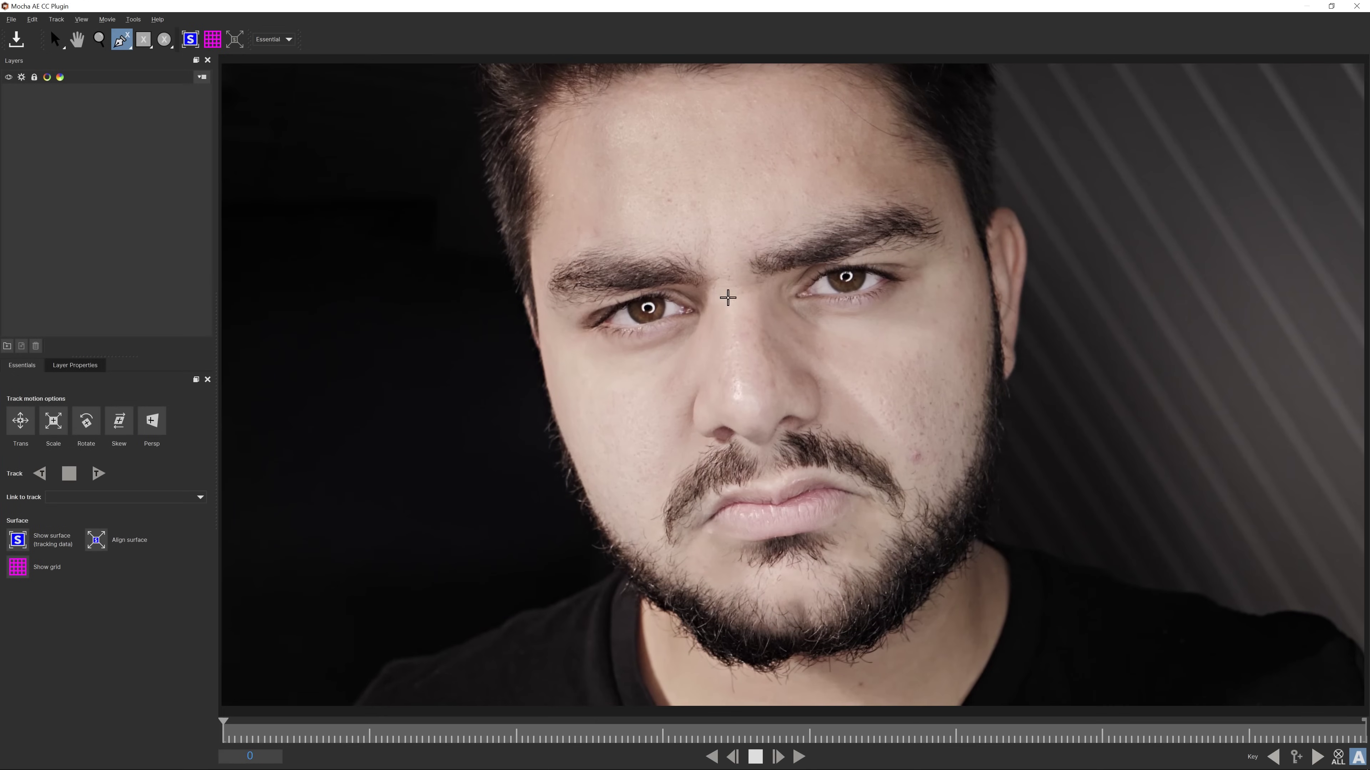
Zoom in, outline the right eye with a spline, and start tracking it forward.
left_click(99, 39)
left_click_drag(832, 306, 845, 268)
key("ctrl+l")
left_click(806, 265)
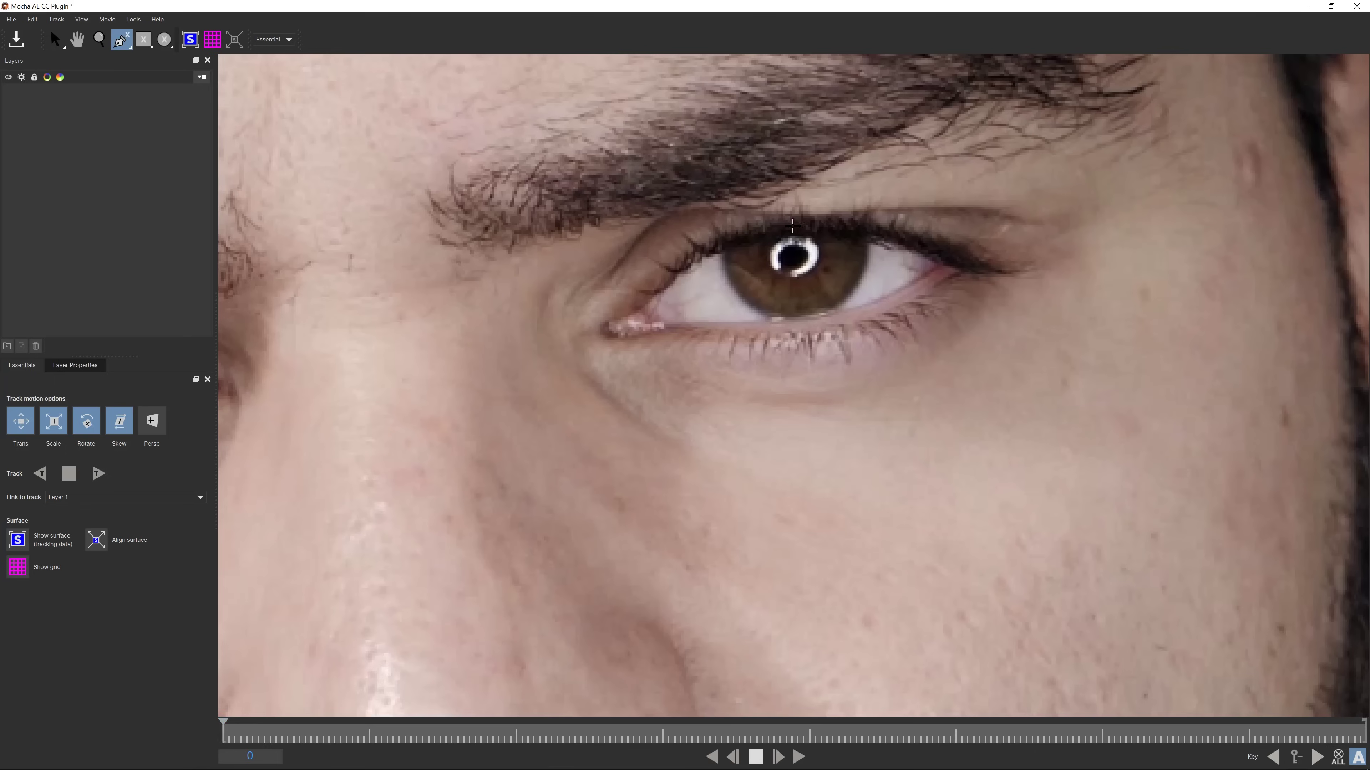
left_click_drag(792, 226, 768, 298)
left_click(617, 384)
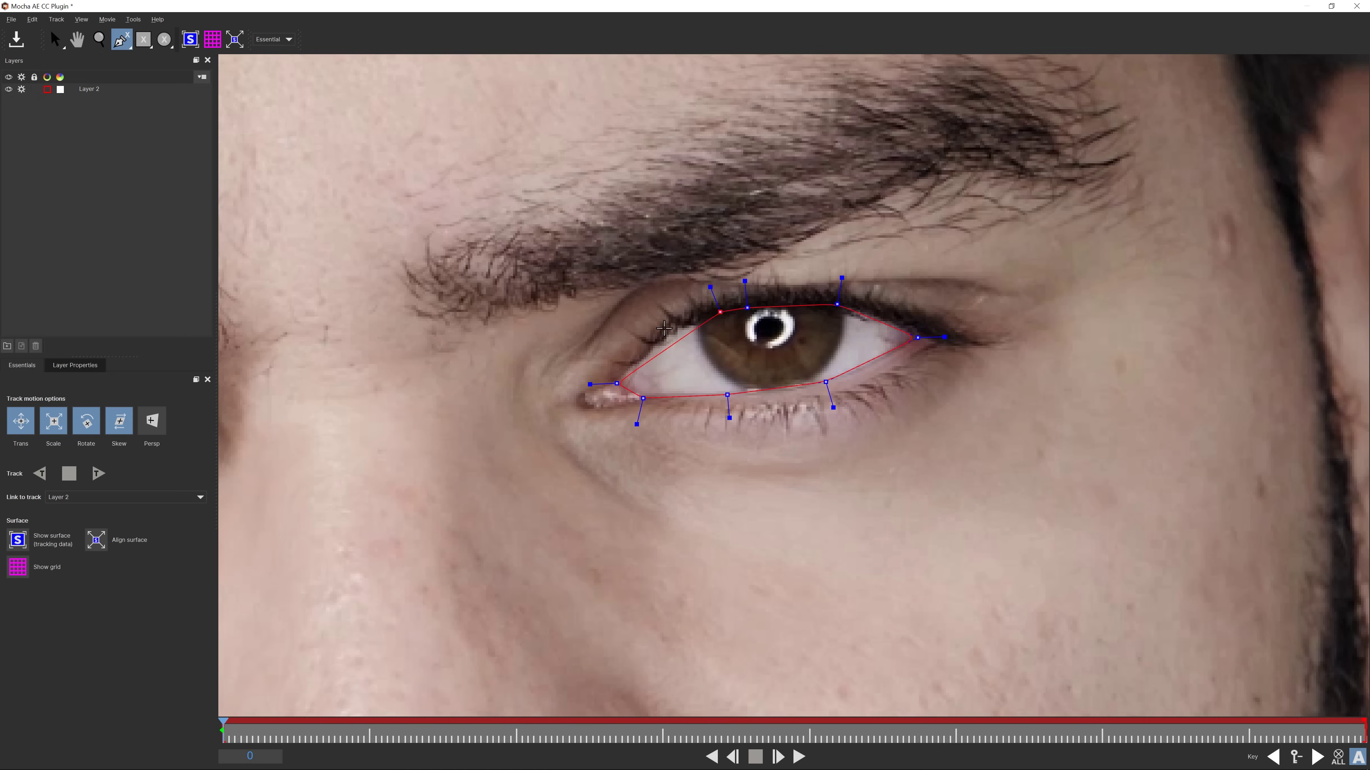
left_click(98, 473)
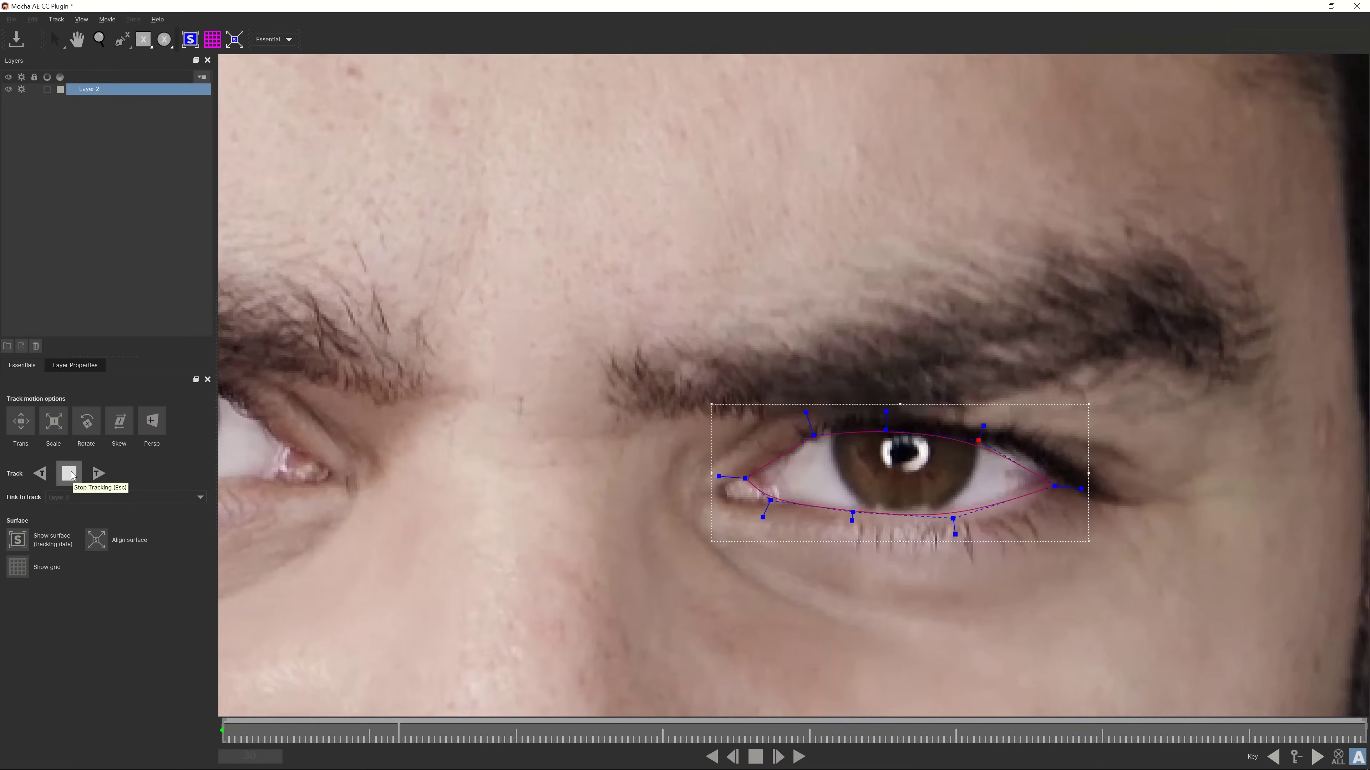
Refit the eye-corner and eyelid spline points, finish the forward track, and save back to After Effects.
left_click(70, 473)
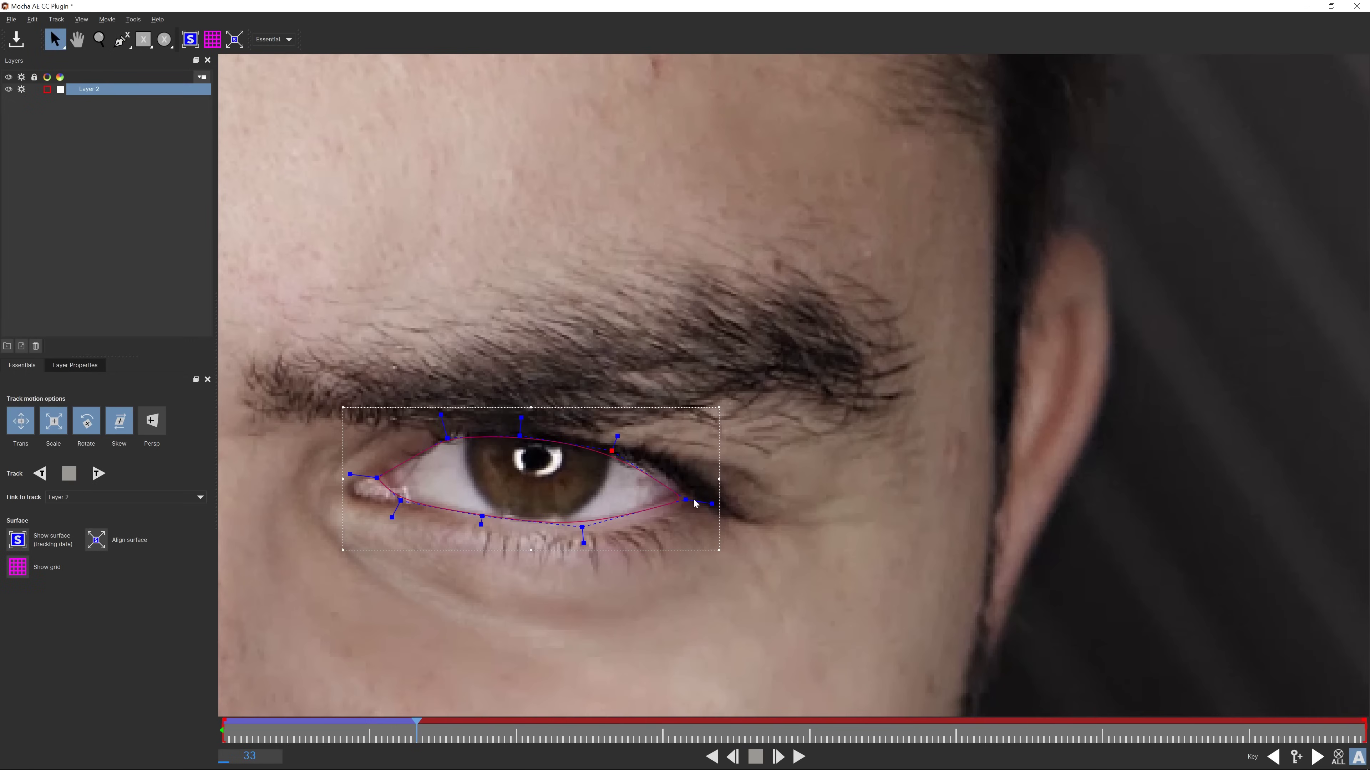
left_click_drag(685, 500, 689, 494)
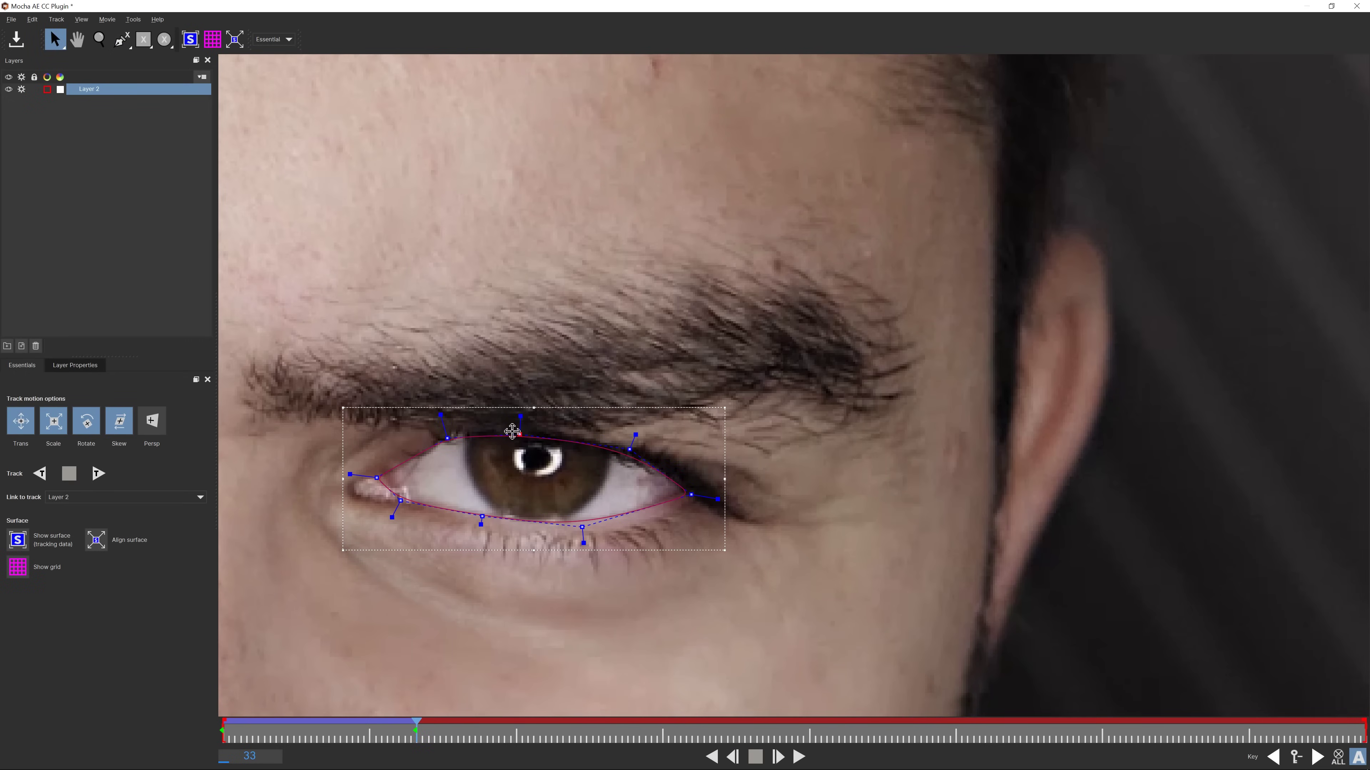
left_click_drag(447, 433, 448, 431)
left_click_drag(376, 478, 386, 473)
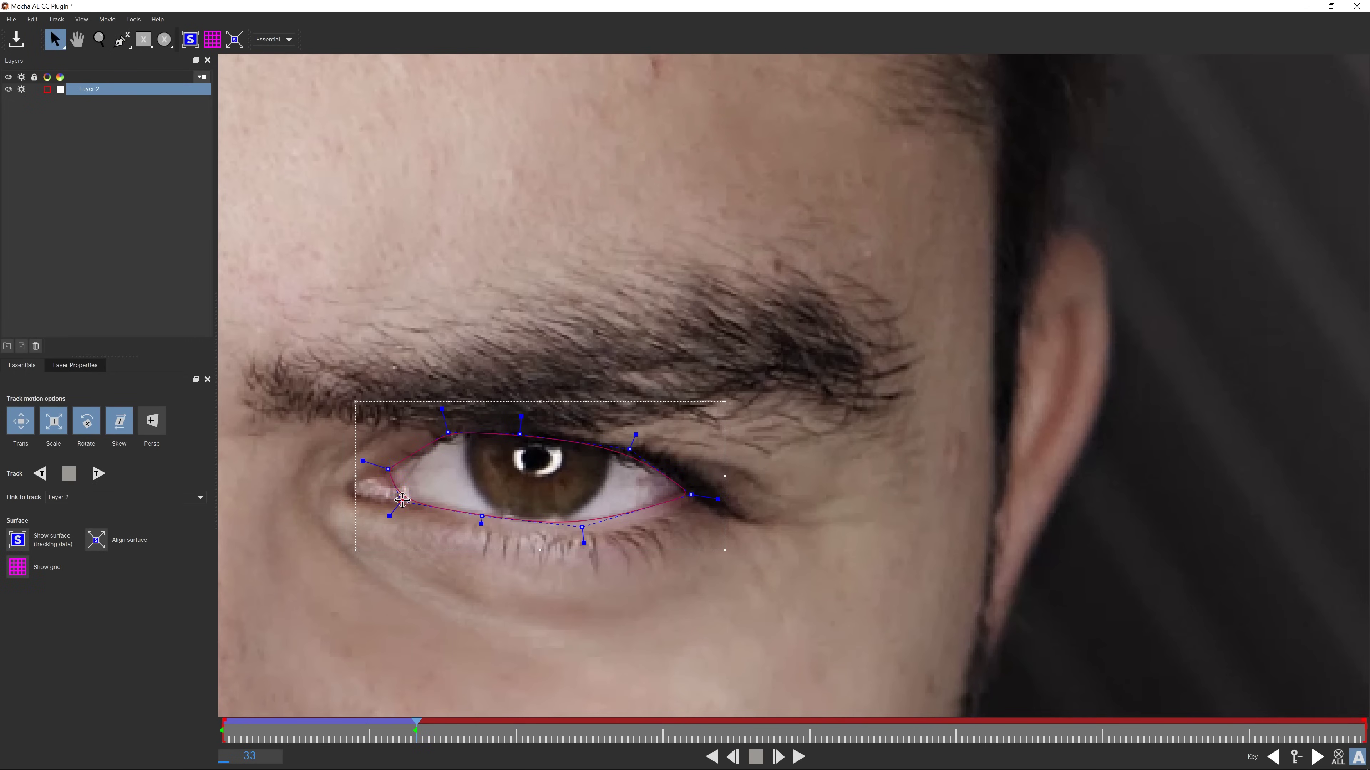
left_click(99, 475)
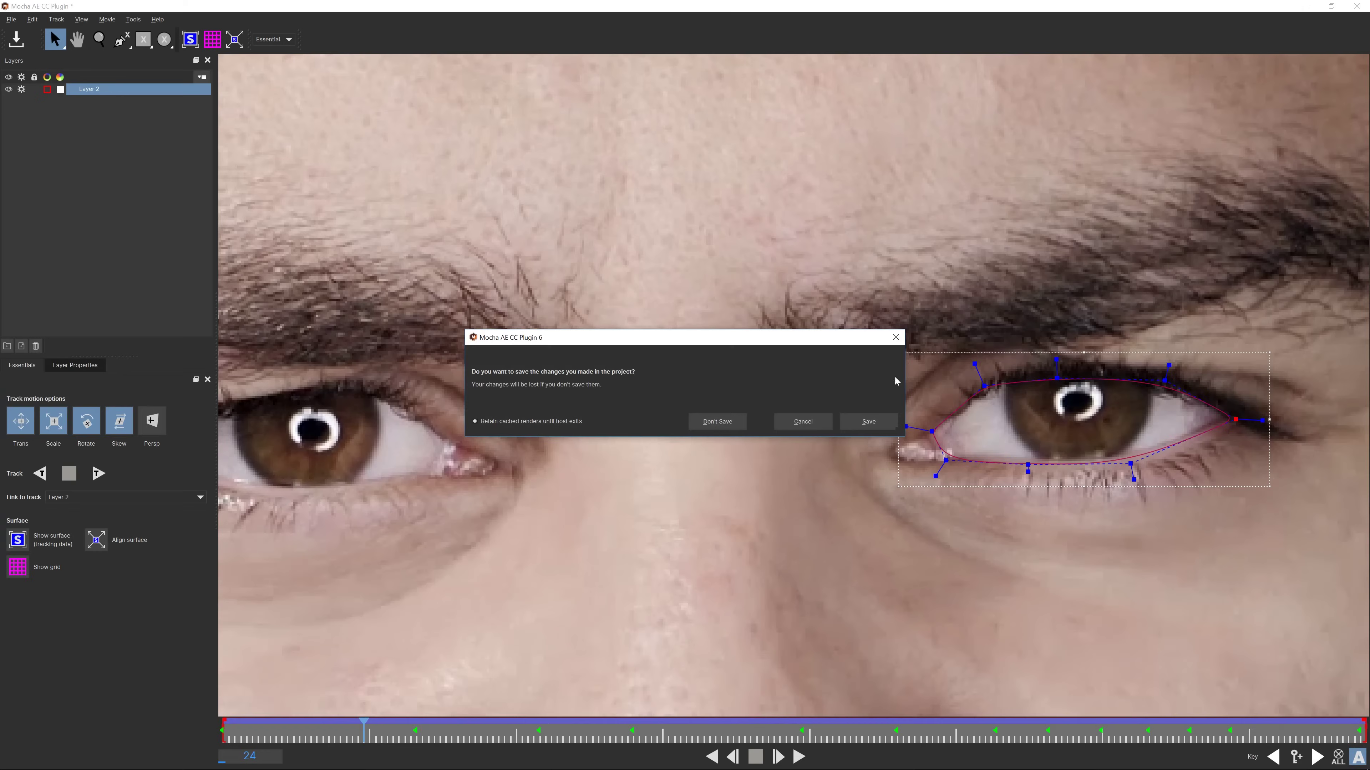
left_click(868, 421)
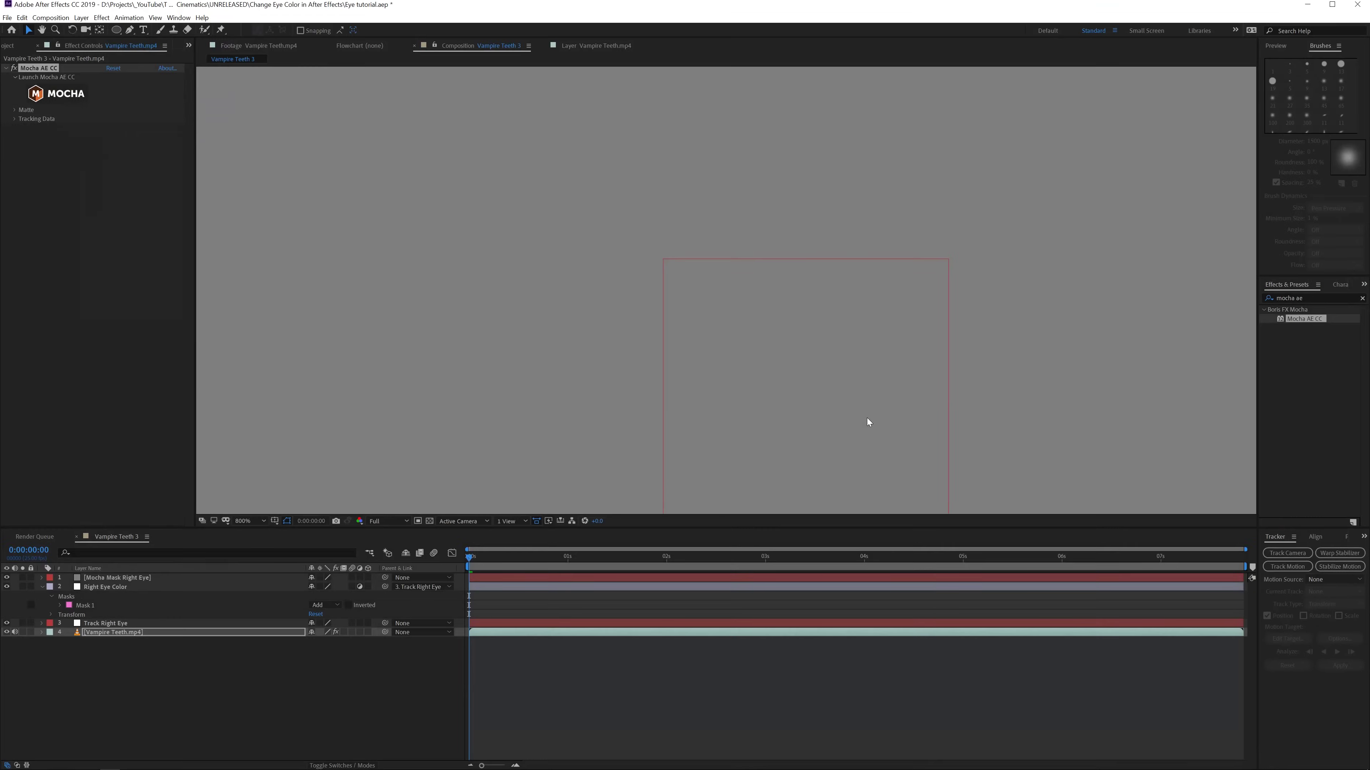
Create AE masks from the Mocha eye track and move the mask onto Mocha Mask Right Eye.
left_click(13, 109)
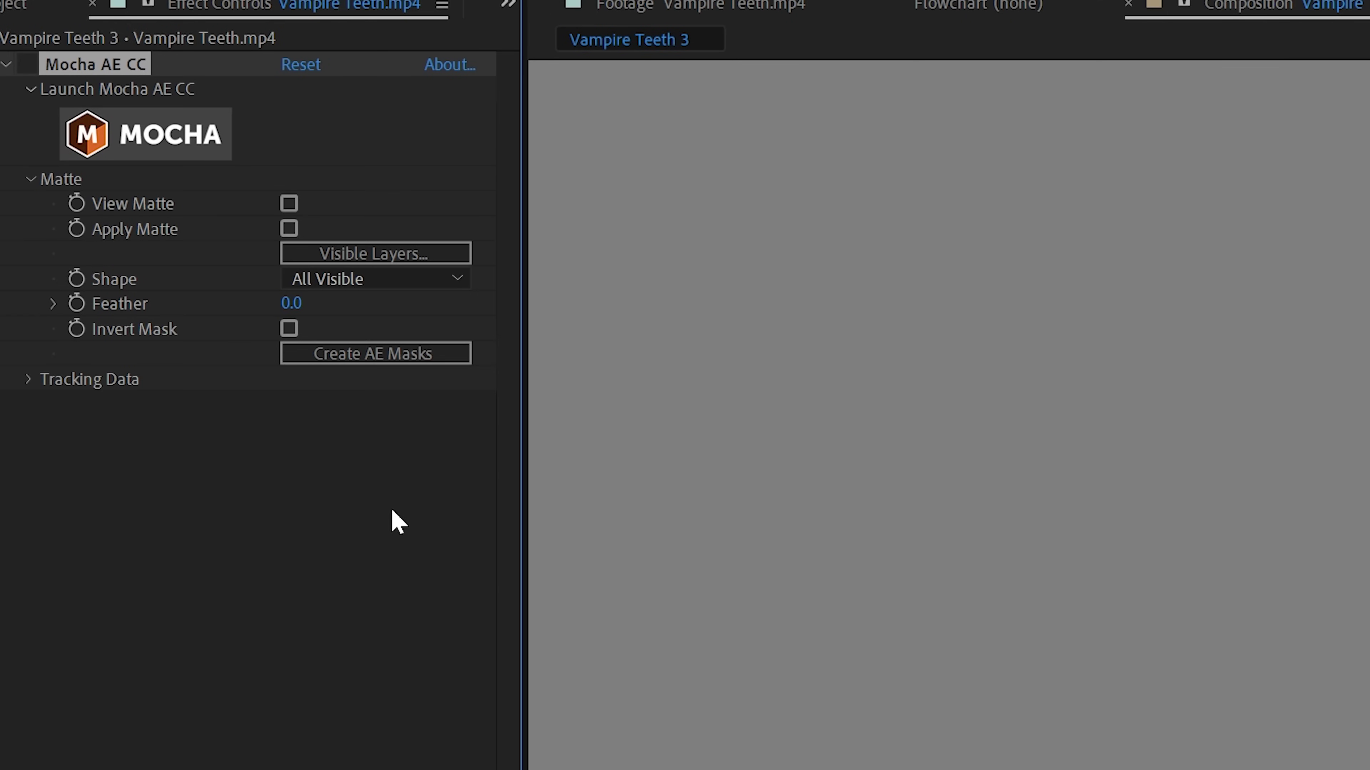
left_click(318, 357)
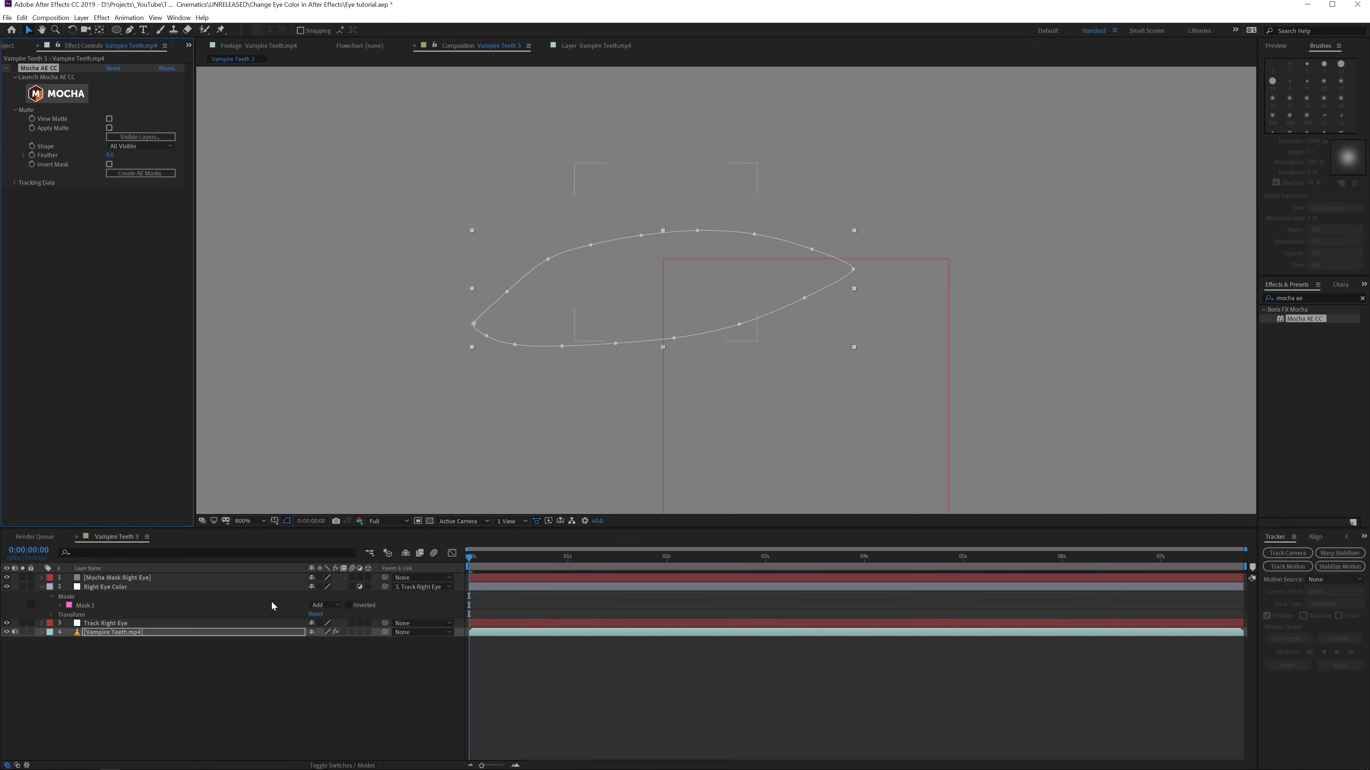
key("m")
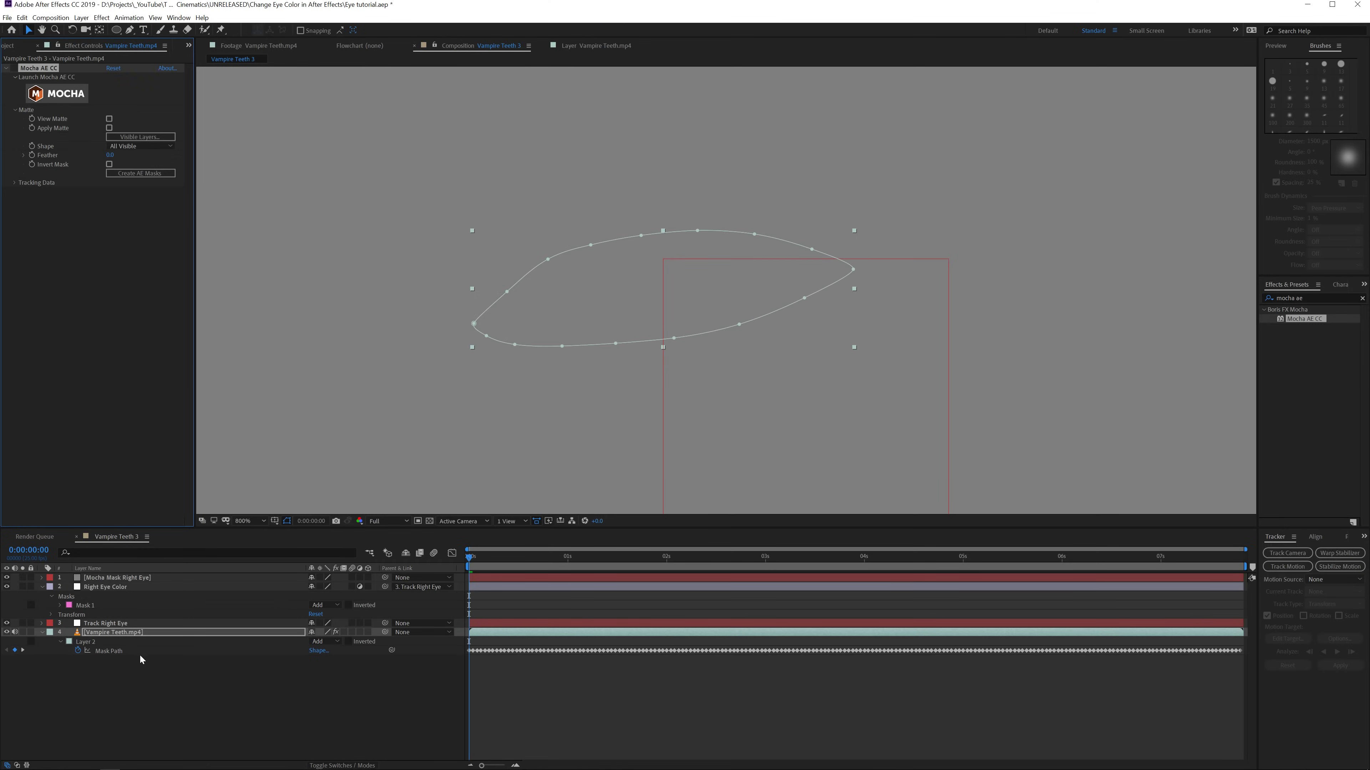
left_click(93, 644)
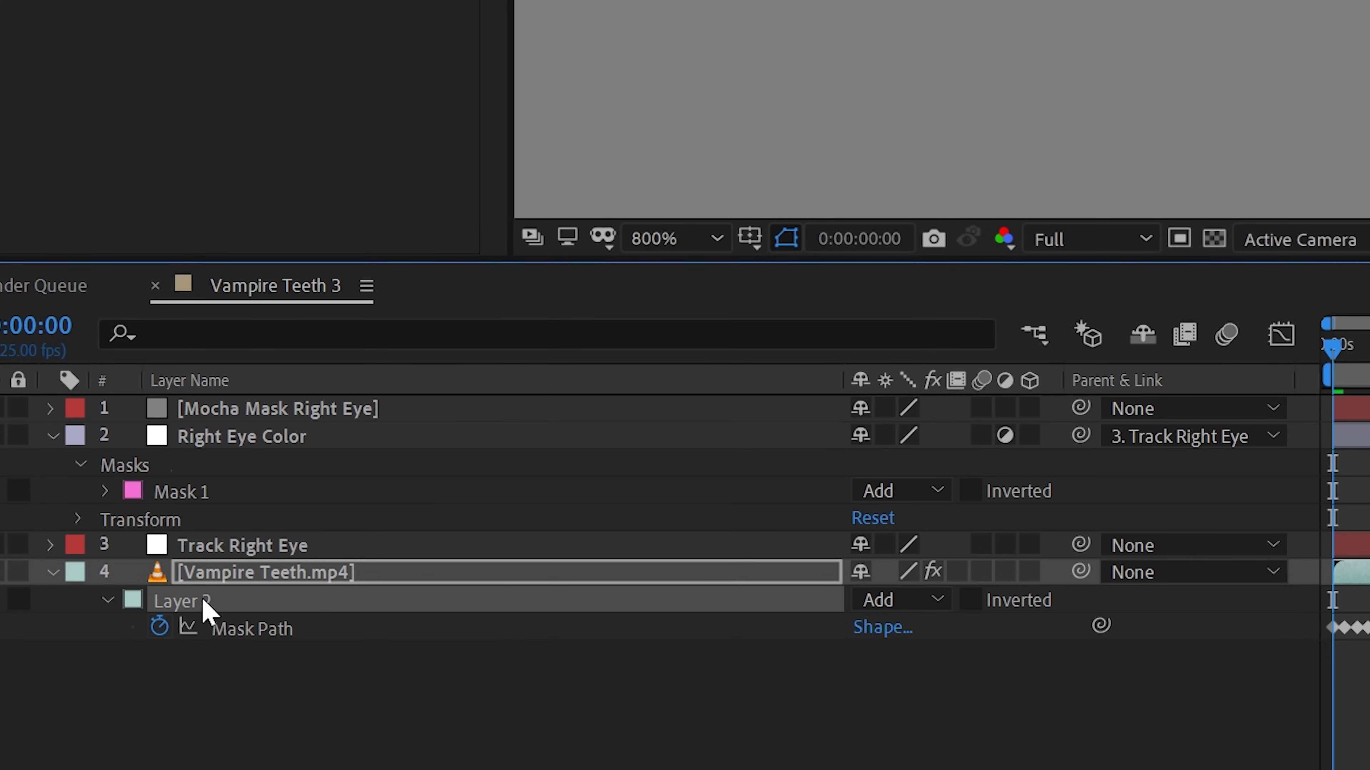
key("Delete")
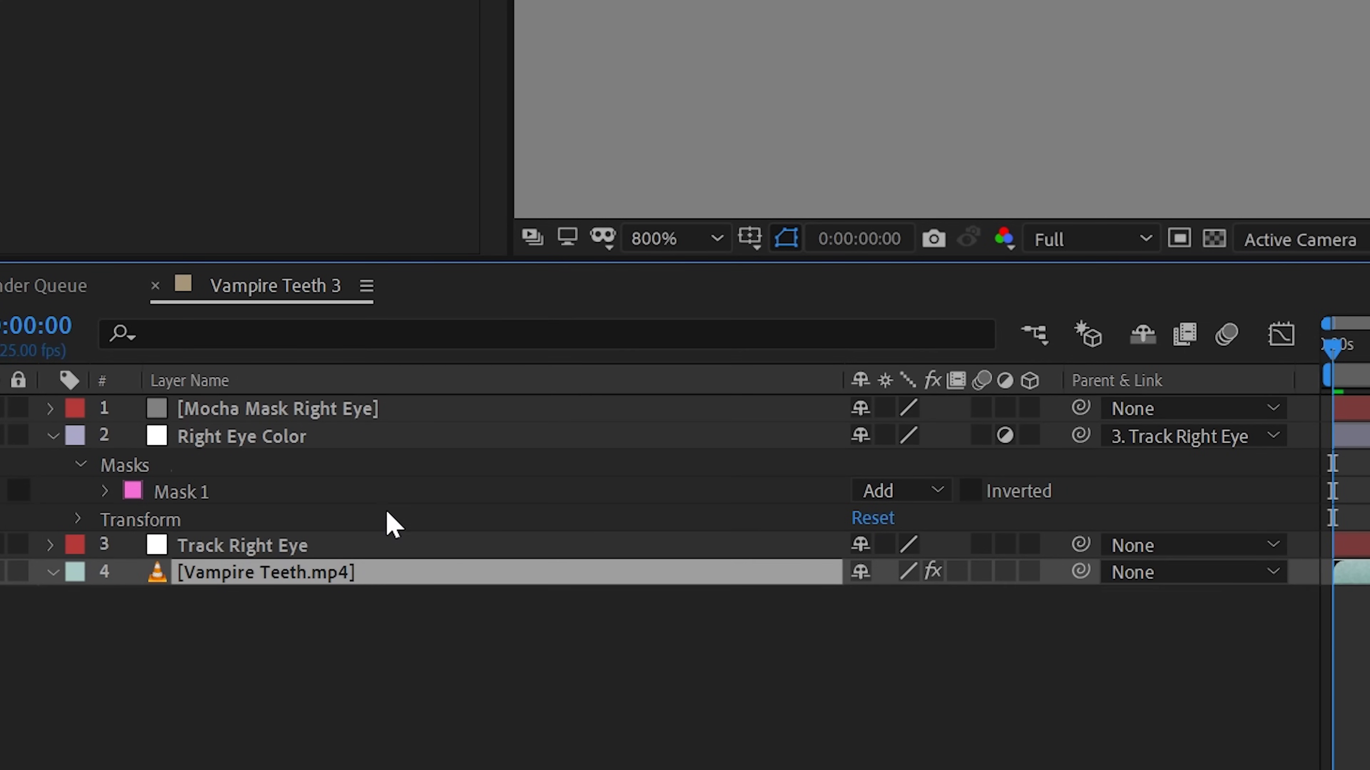
left_click(282, 414)
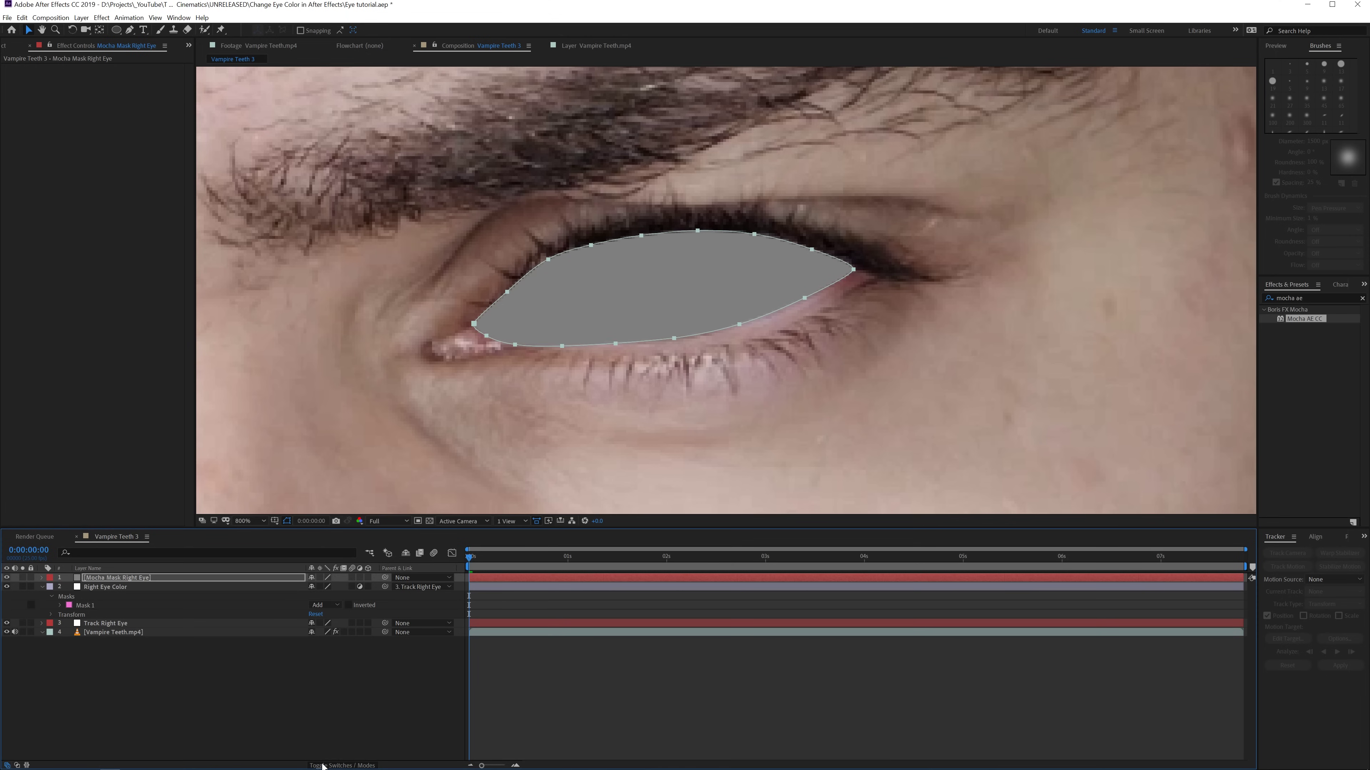
Set Right Eye Color's track matte to Alpha Matte using the eye mask layer.
left_click(323, 765)
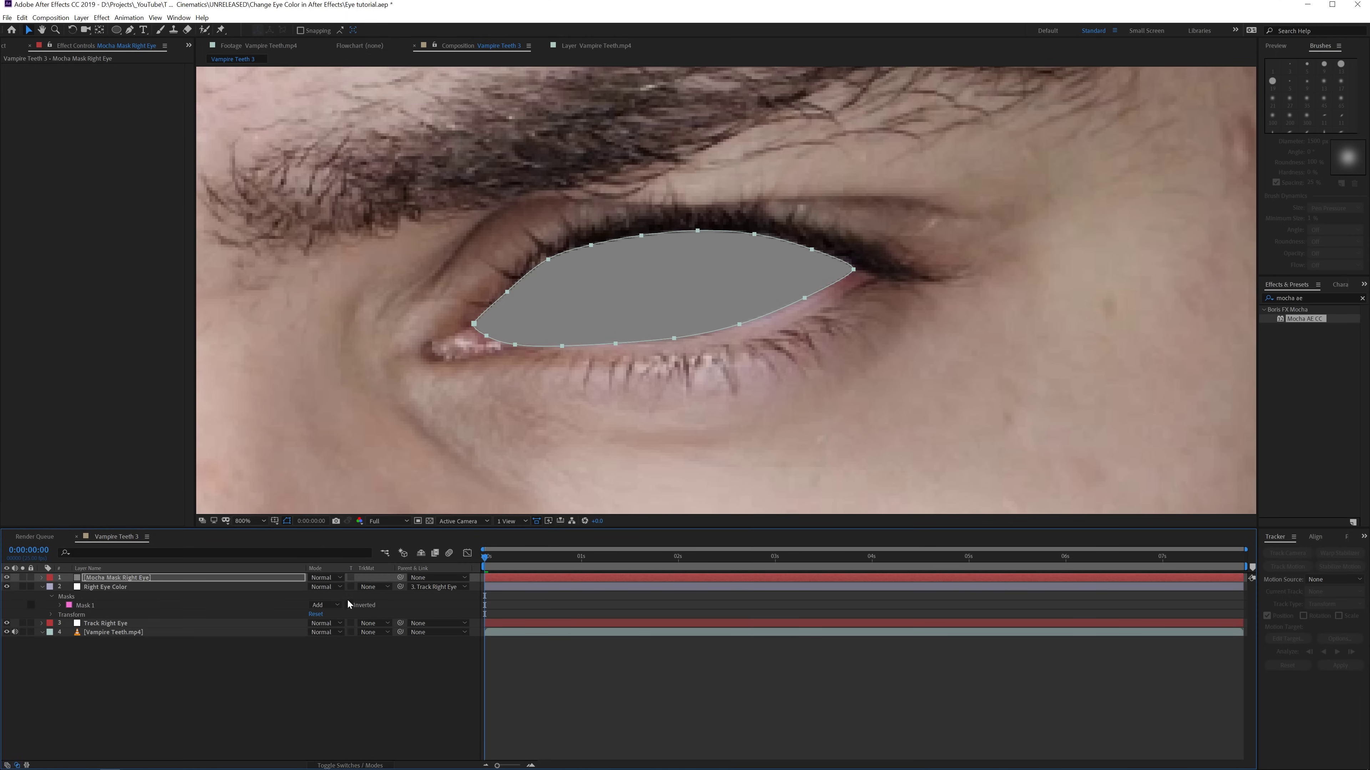
left_click(102, 587)
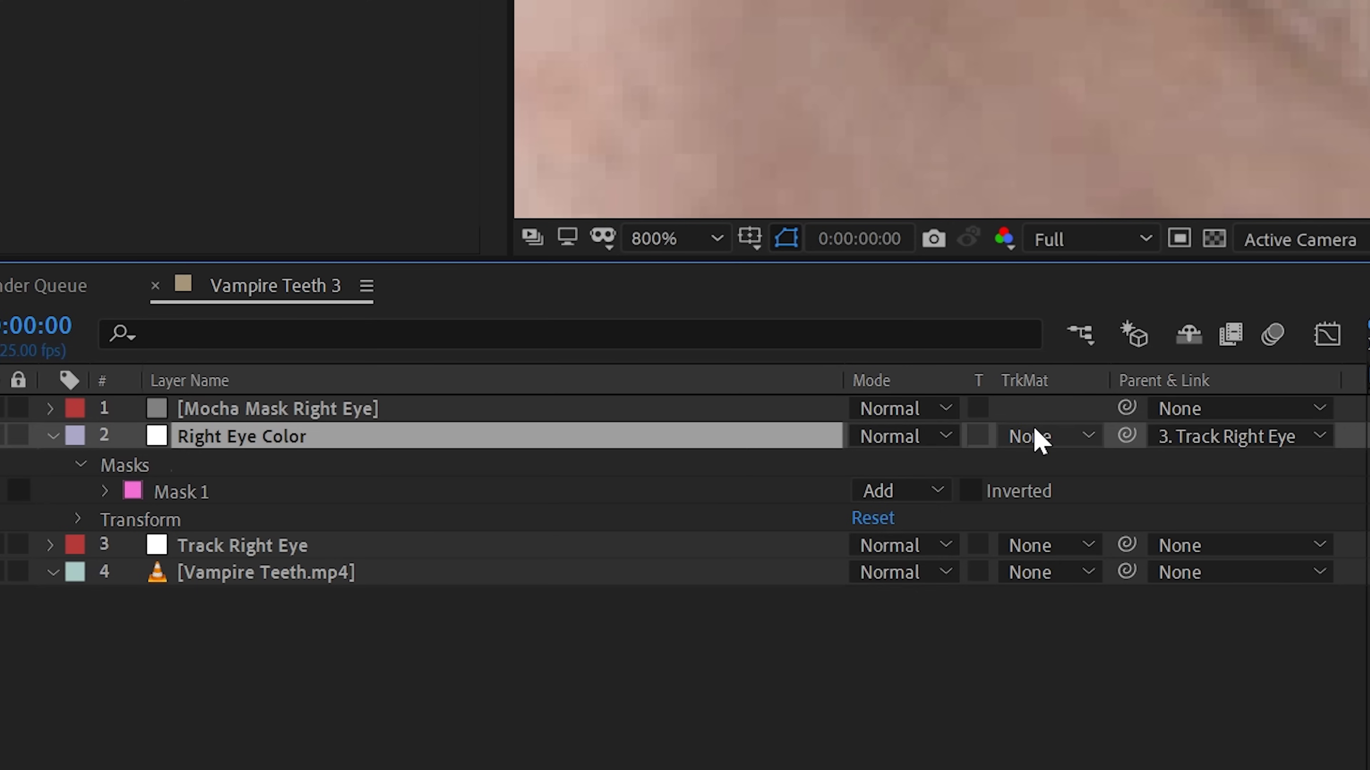
left_click(1034, 436)
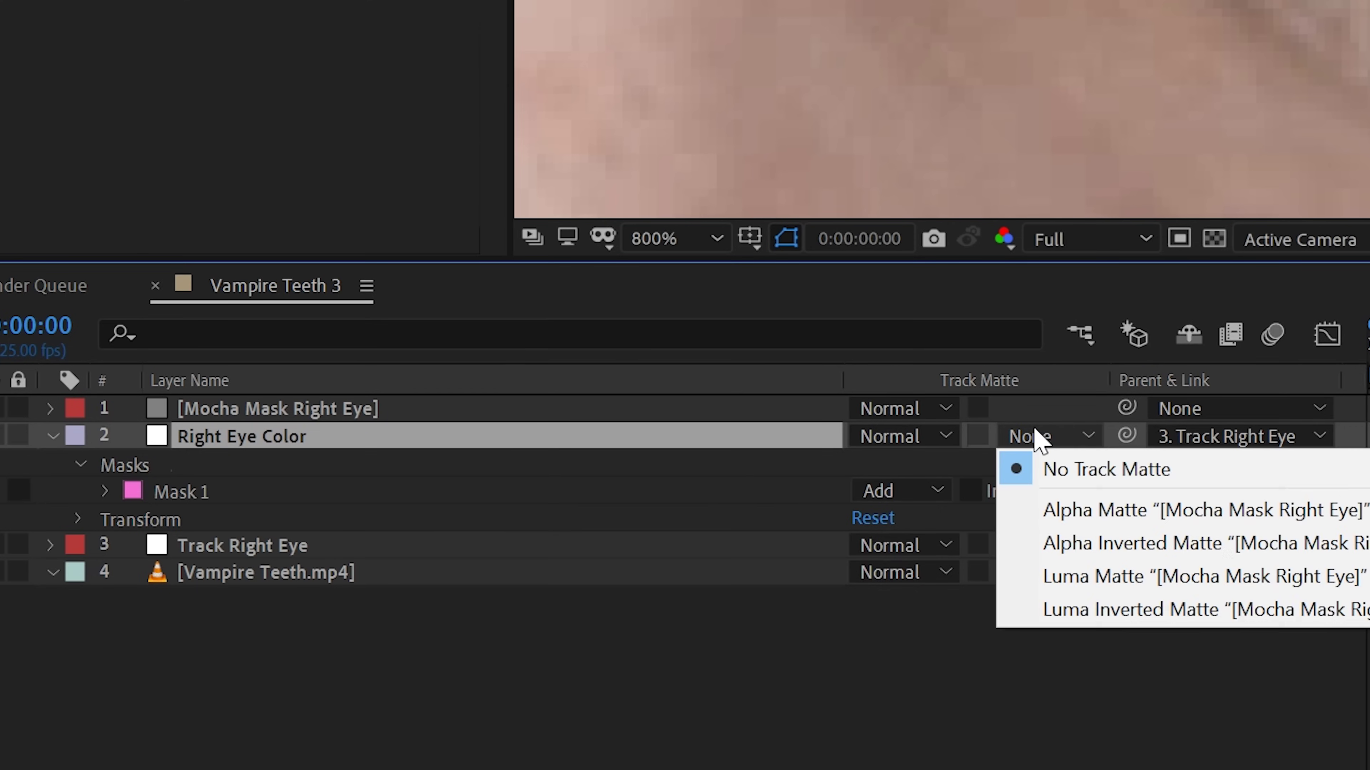
left_click(1150, 518)
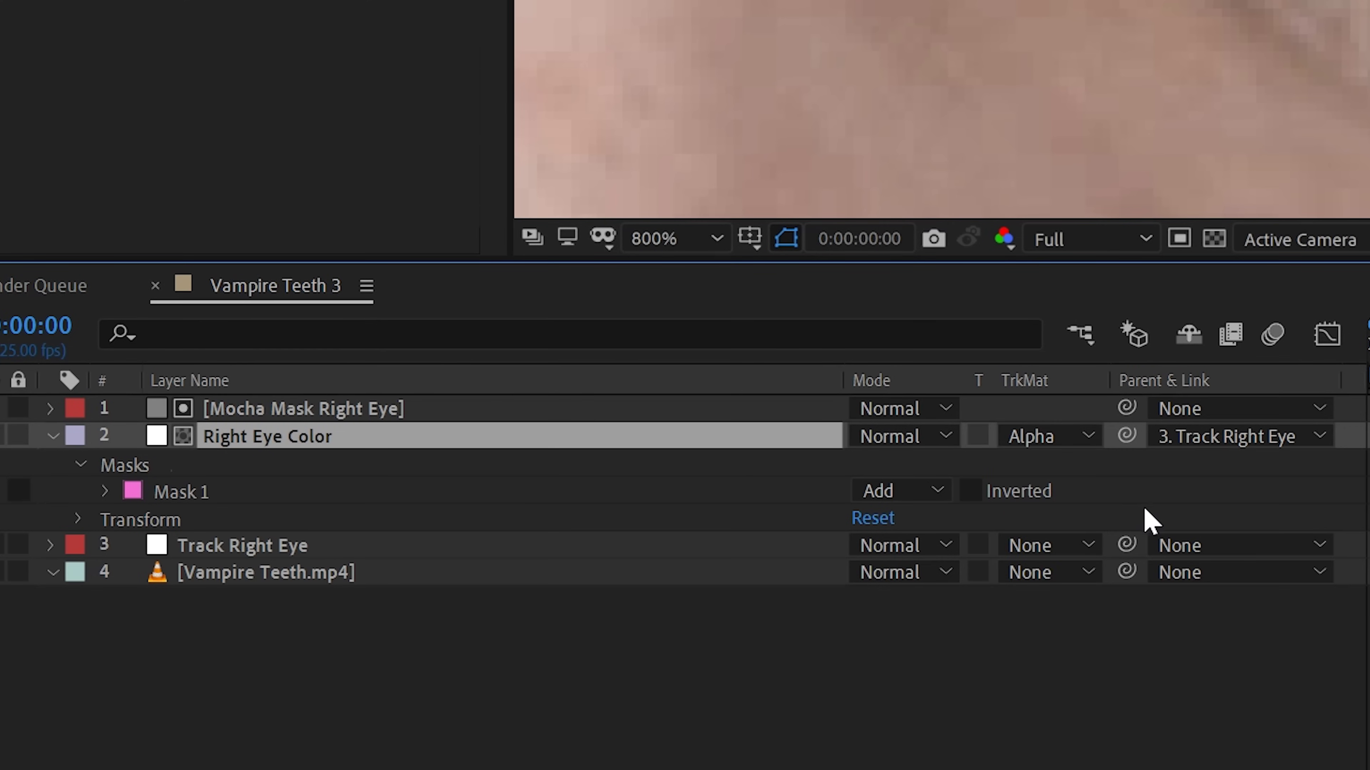
Give Mask 1 a feather of 4 and an expansion of 2 pixels.
key("f")
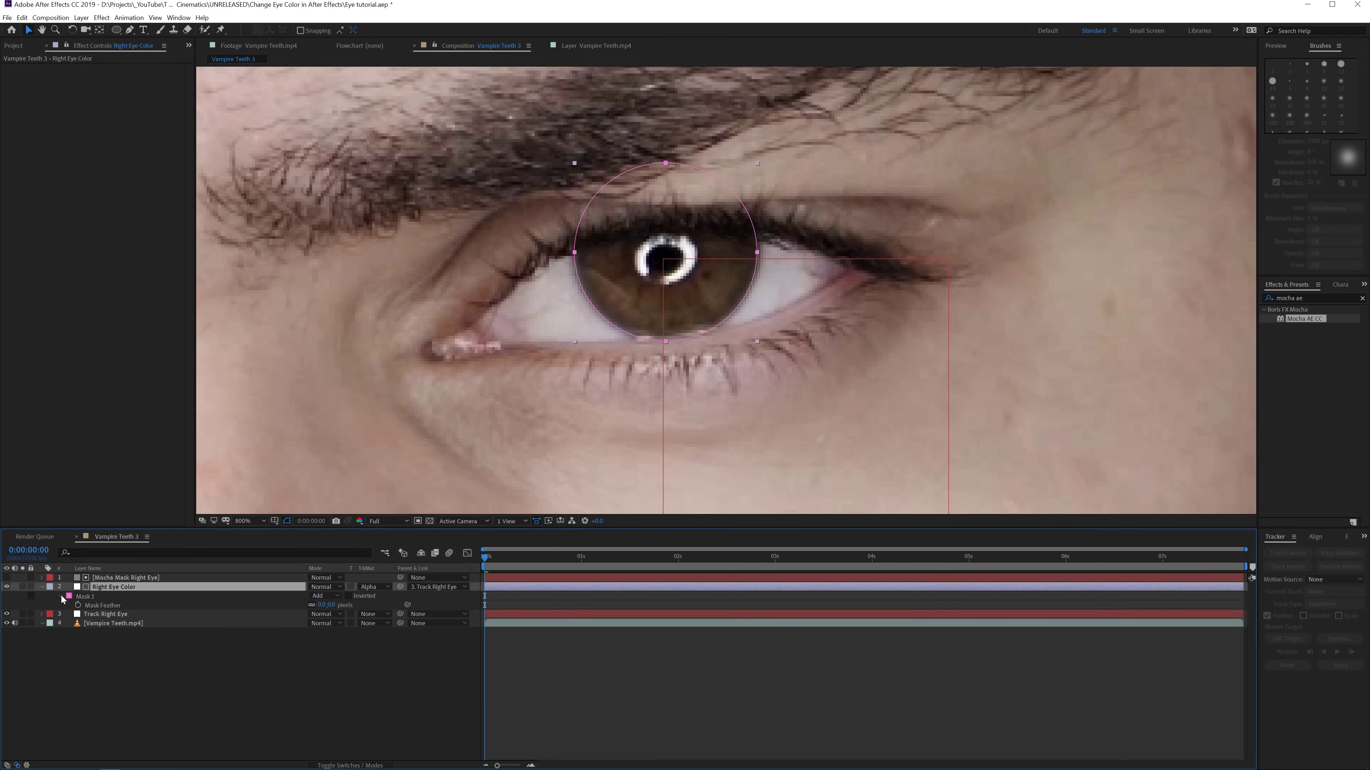
left_click(62, 597)
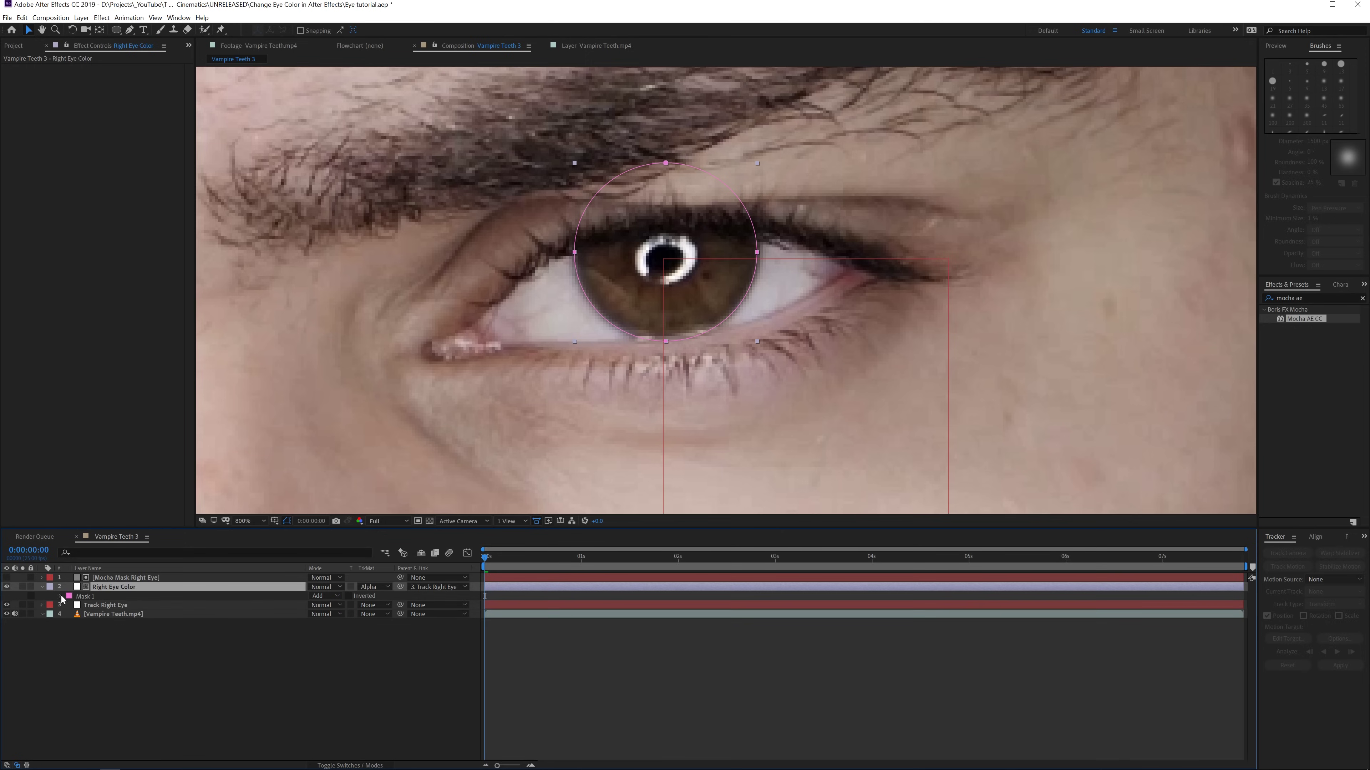
left_click(62, 598)
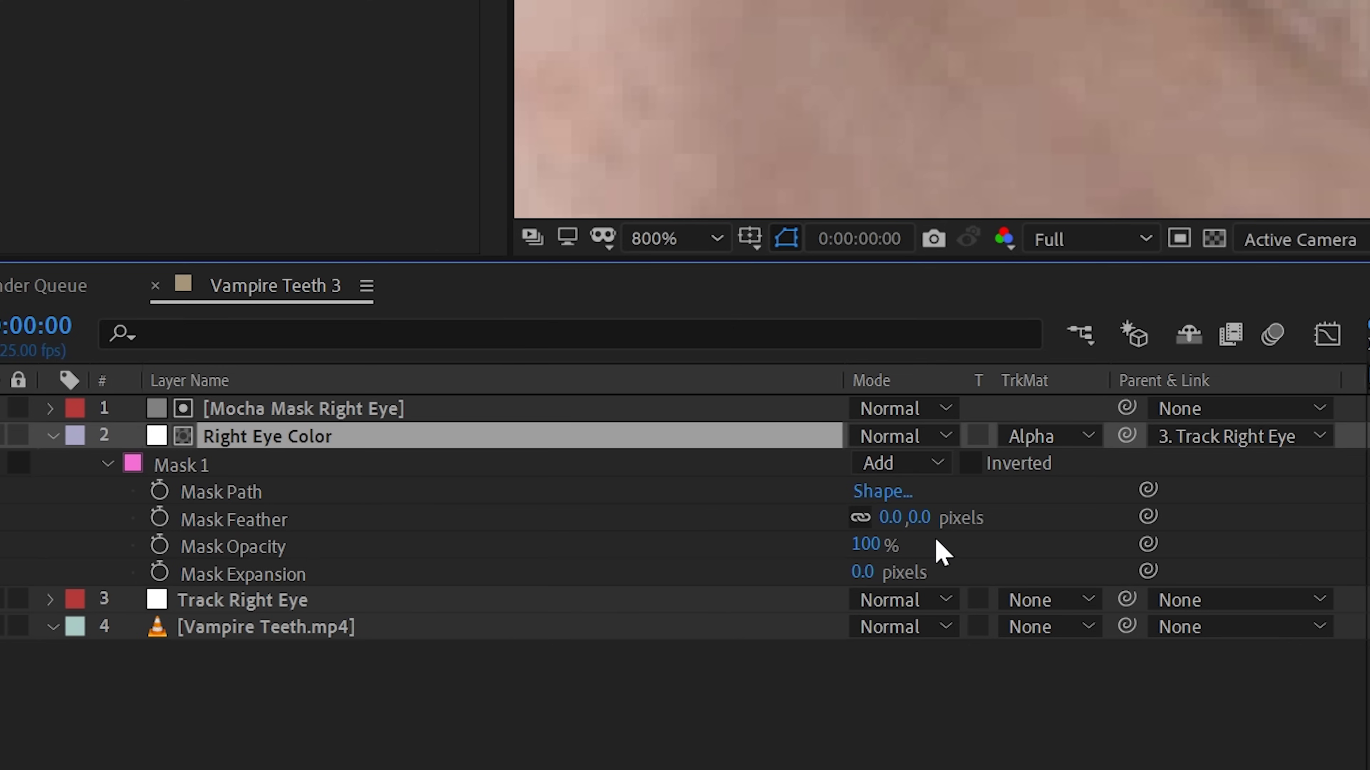
left_click(918, 518)
left_click(865, 566)
type("2")
left_click(1031, 557)
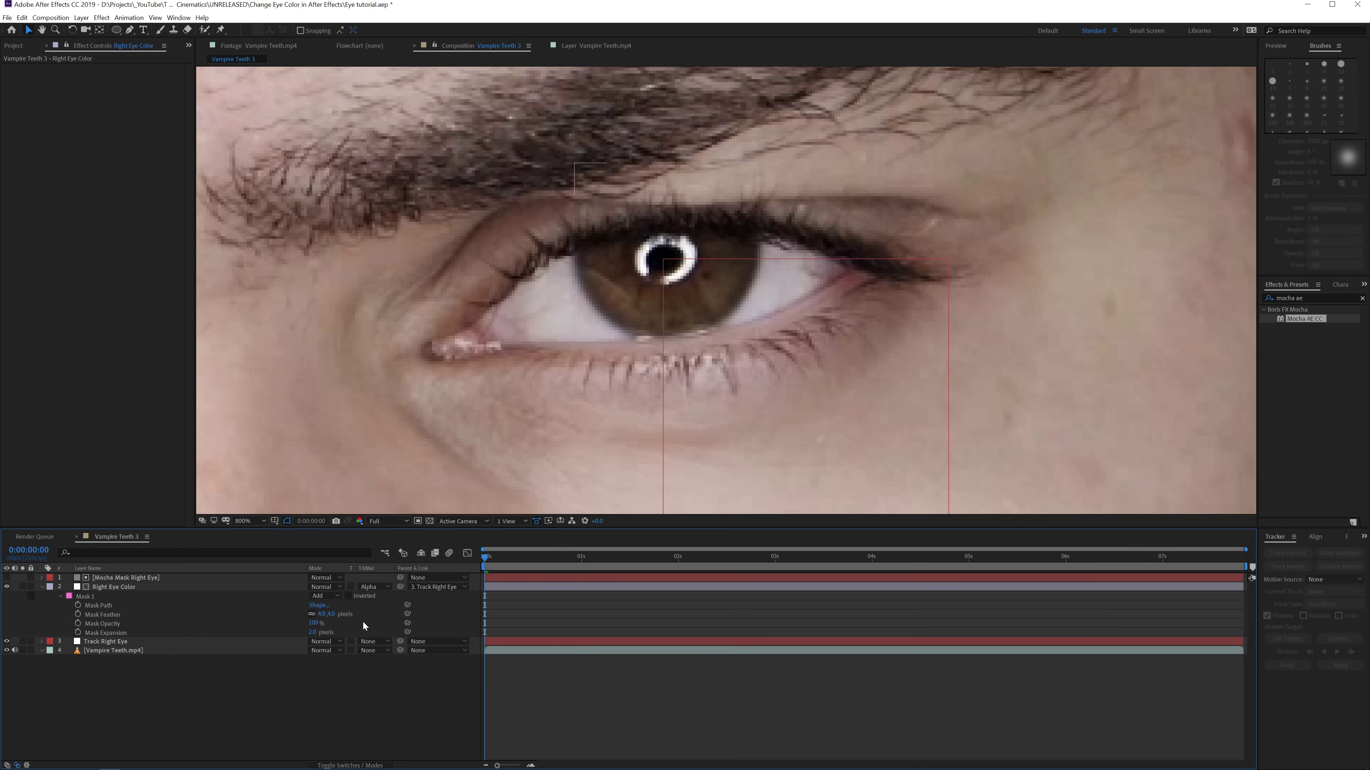
left_click(187, 589)
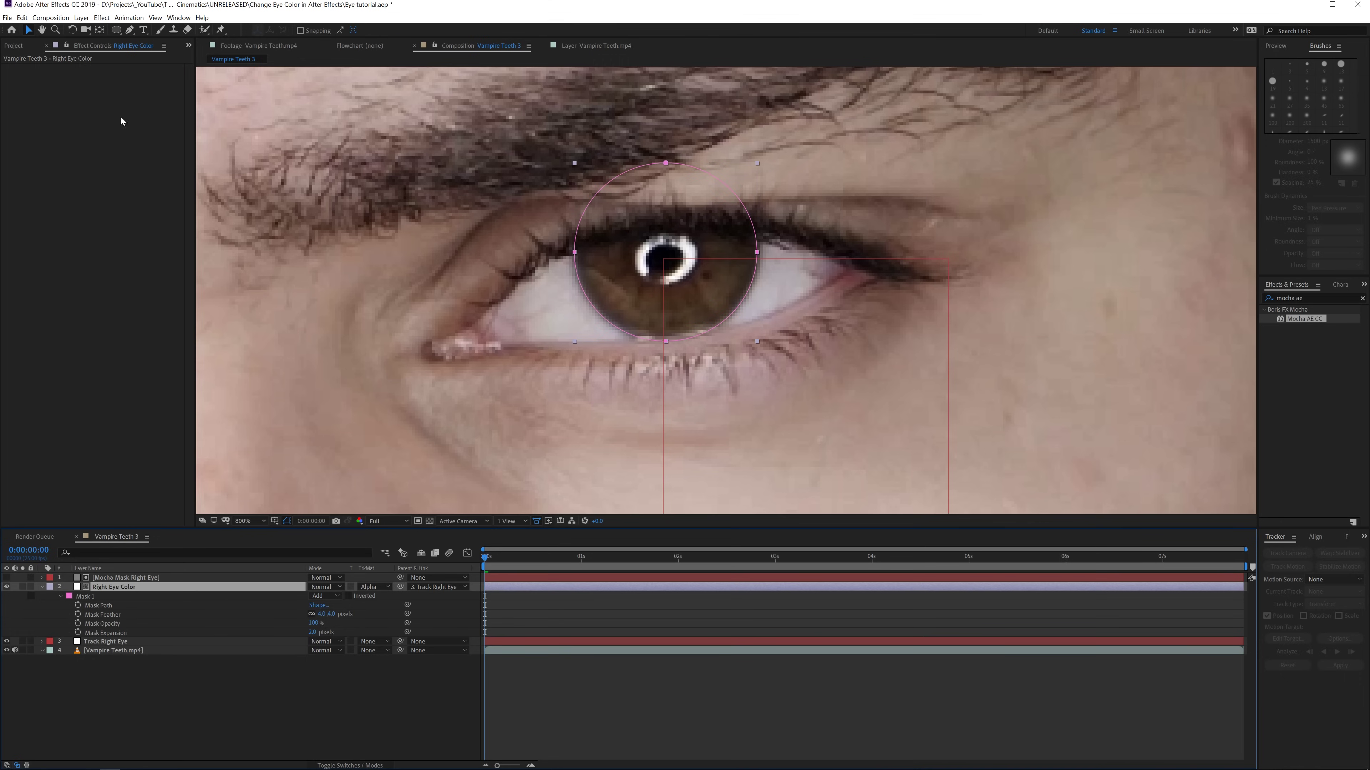
left_click(102, 17)
Apply Exposure, Levels and Hue/Saturation to Right Eye Color, raising Exposure to 1.35.
mouse_move(162, 135)
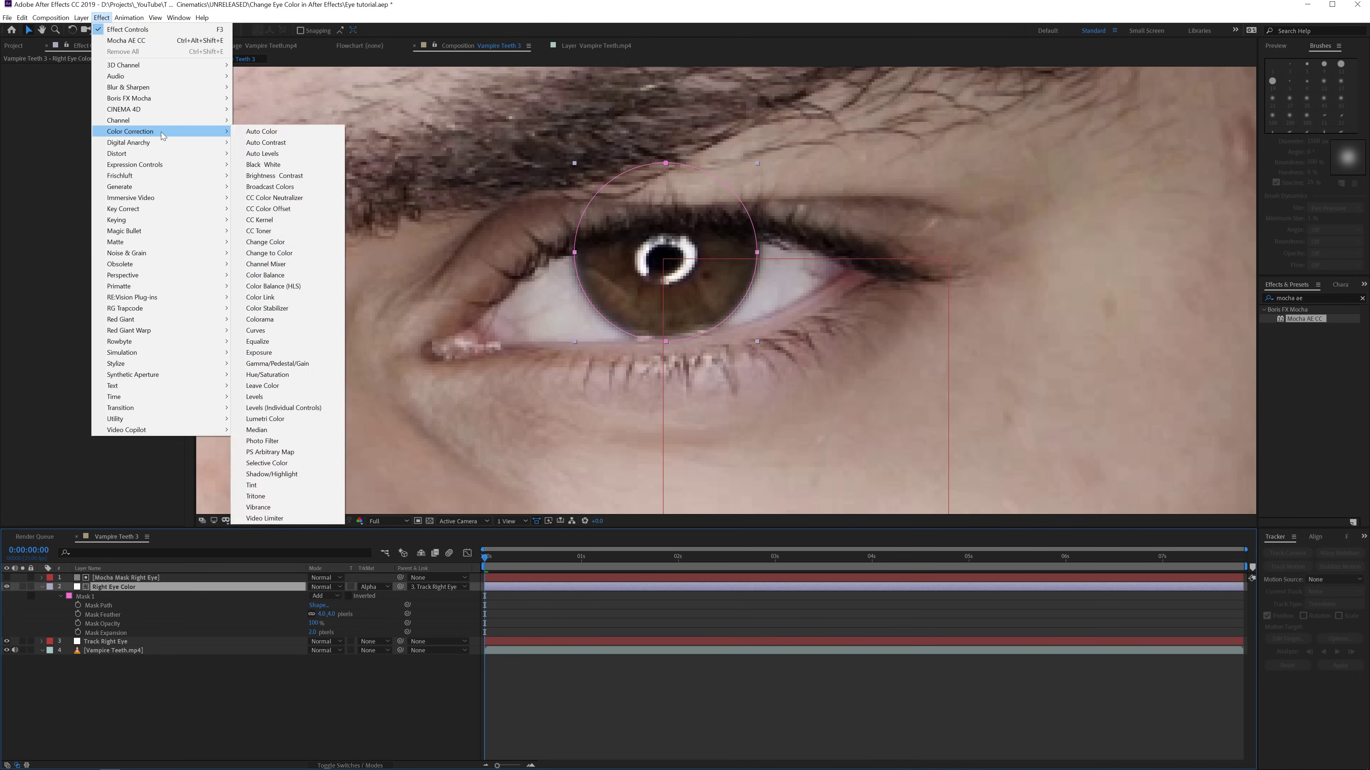
left_click(270, 352)
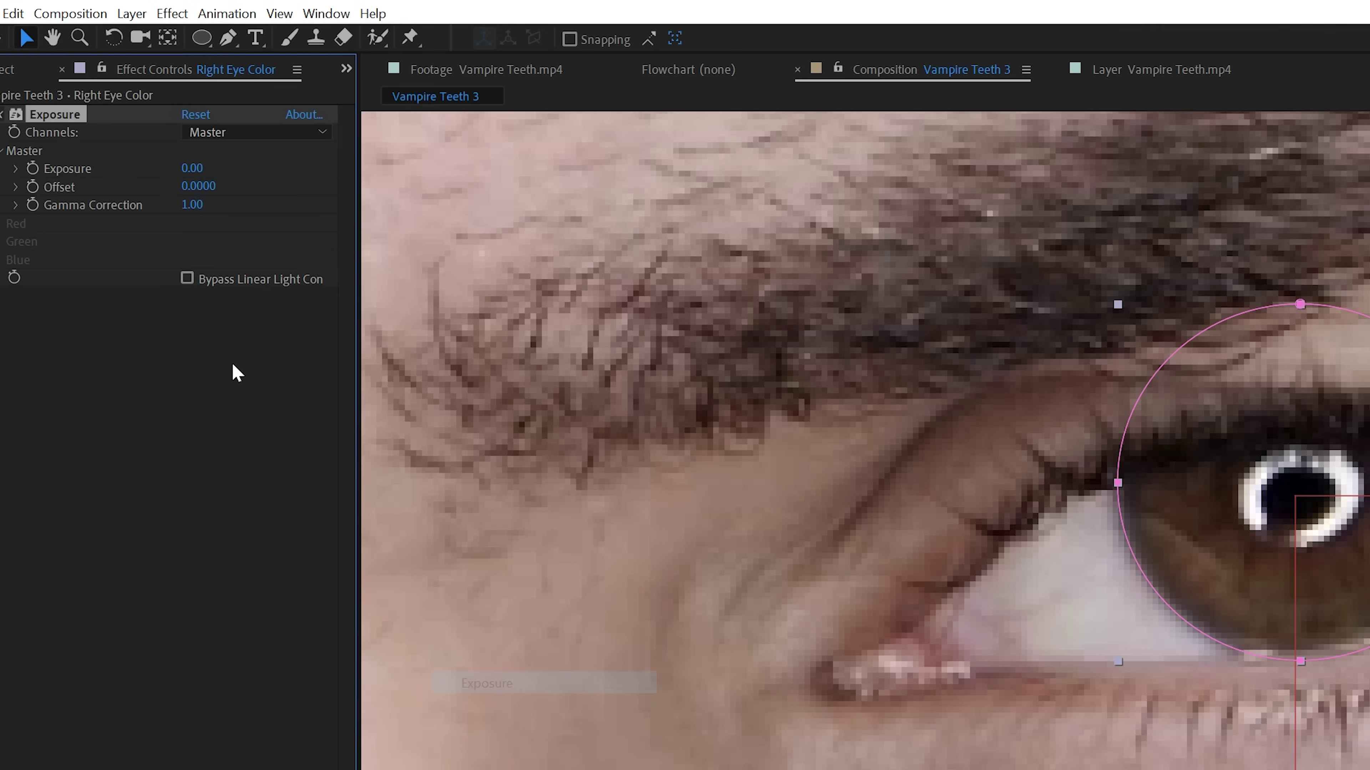
left_click(172, 13)
mouse_move(324, 241)
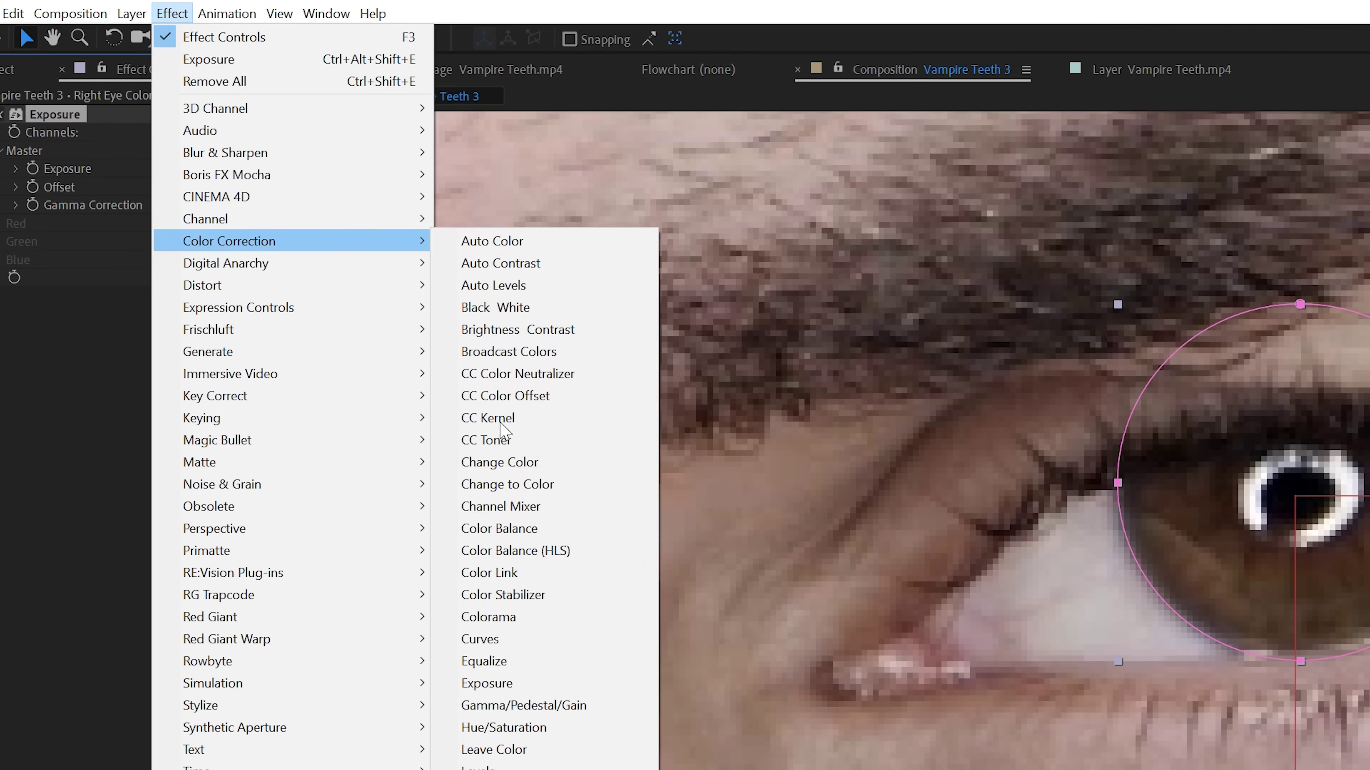
left_click(480, 765)
left_click(170, 15)
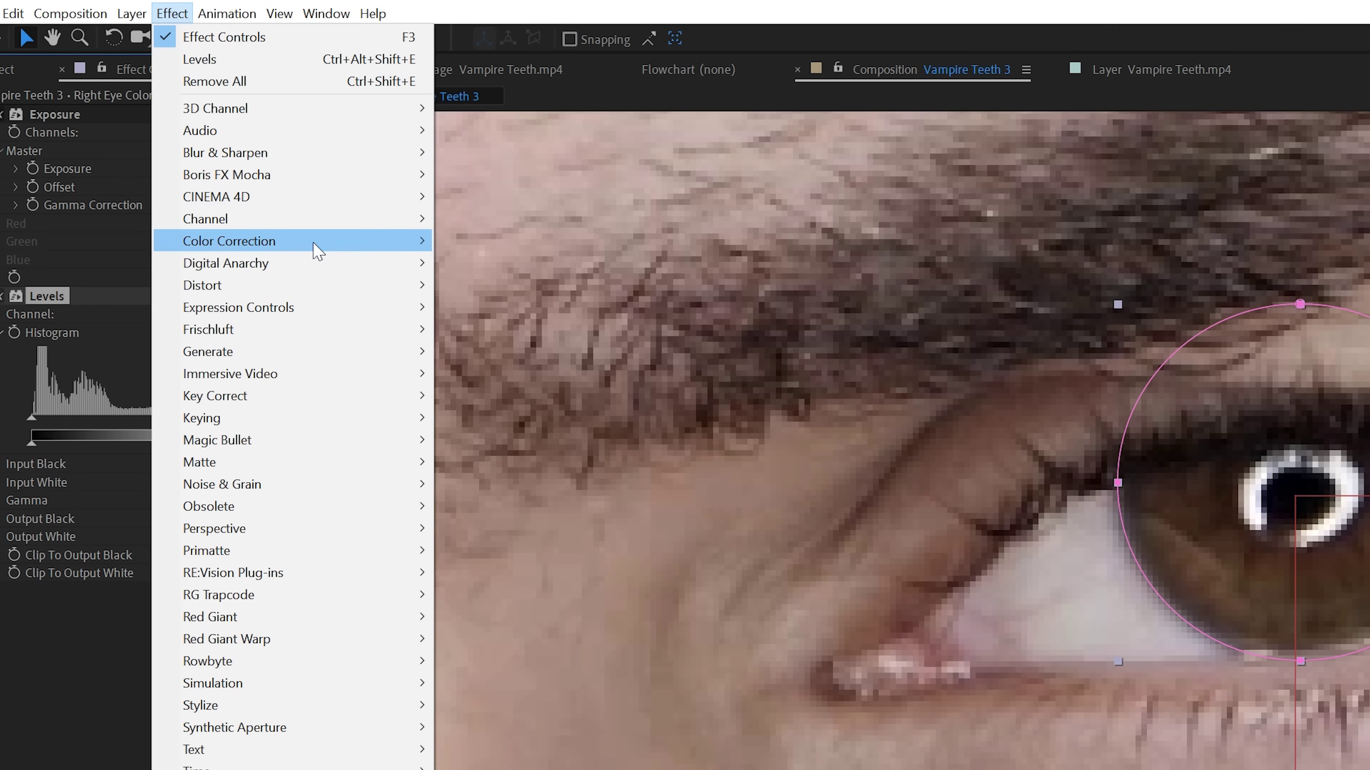
mouse_move(318, 248)
left_click(534, 726)
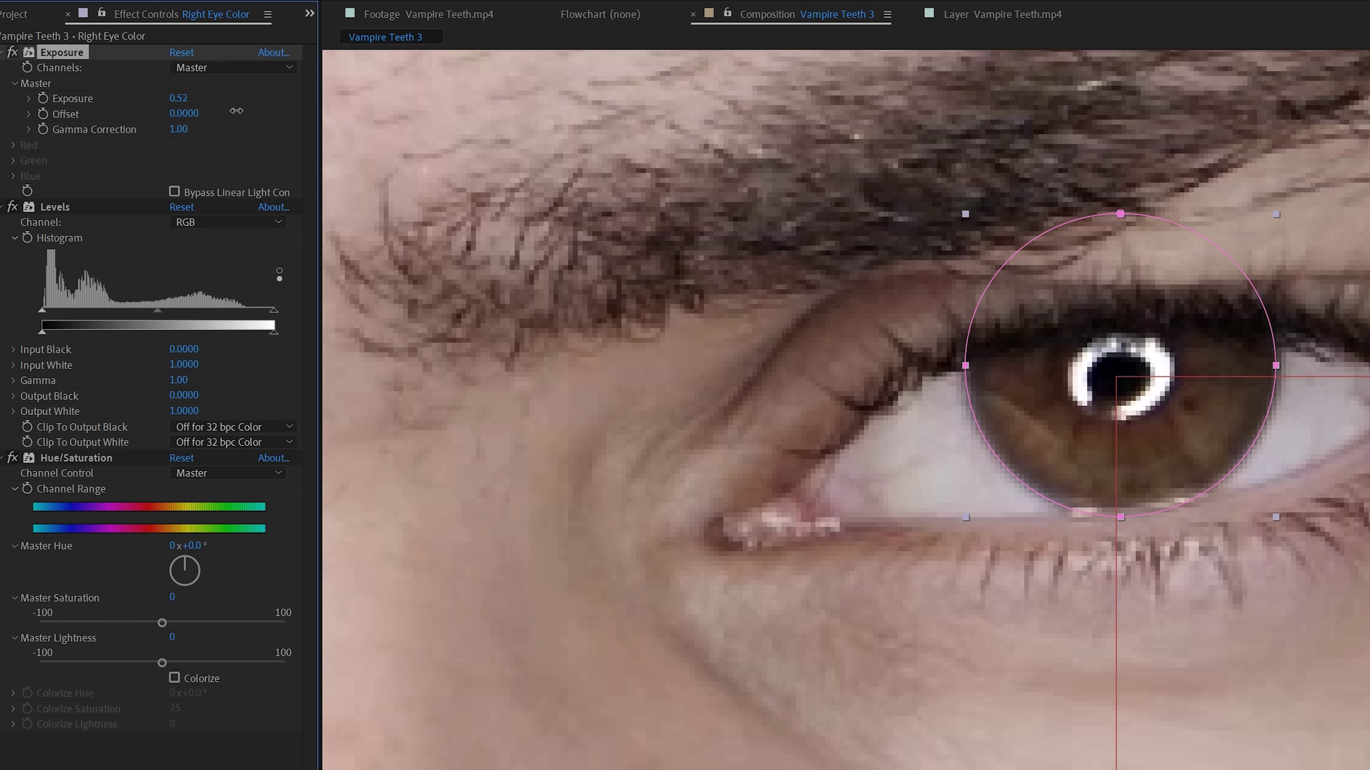
left_click_drag(199, 174, 253, 174)
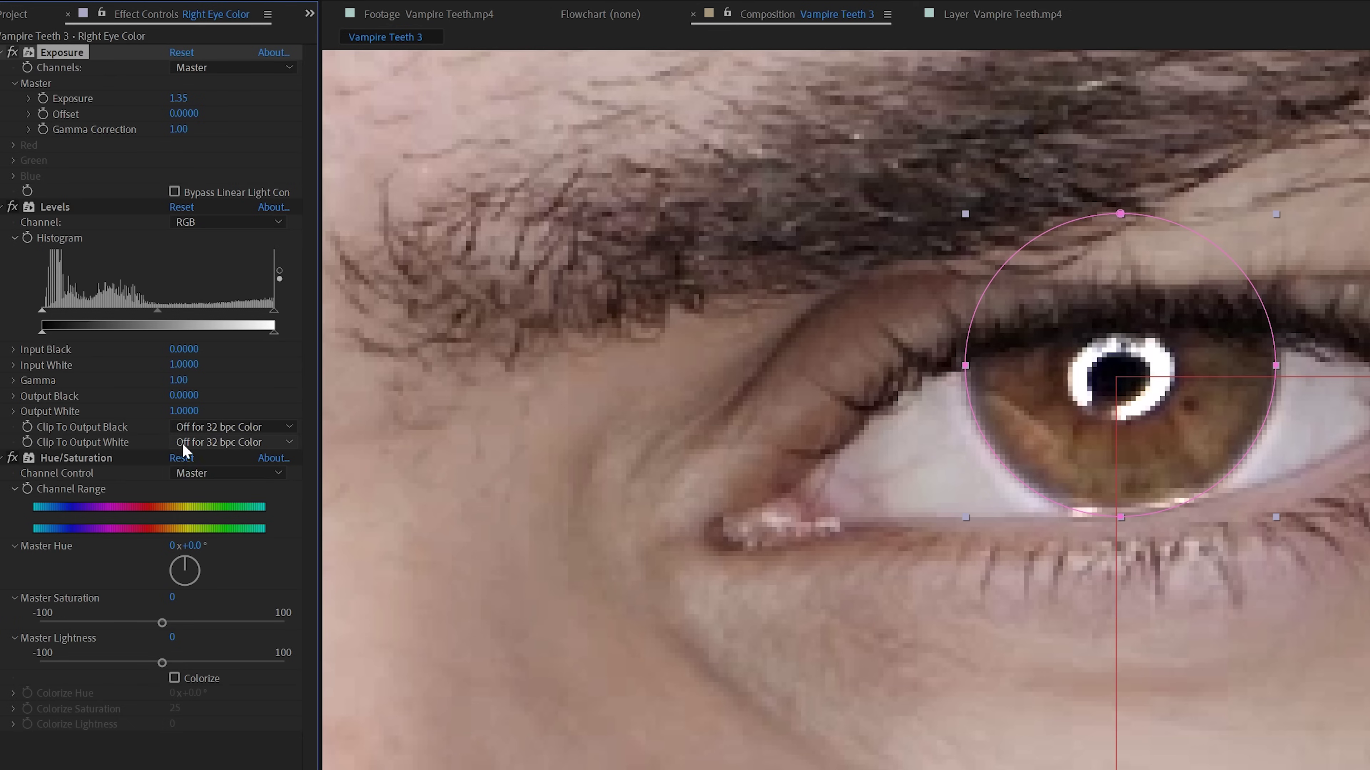
Place Levels below Hue/Saturation and set Master Saturation to -100 to turn the iris grey.
left_click(64, 459)
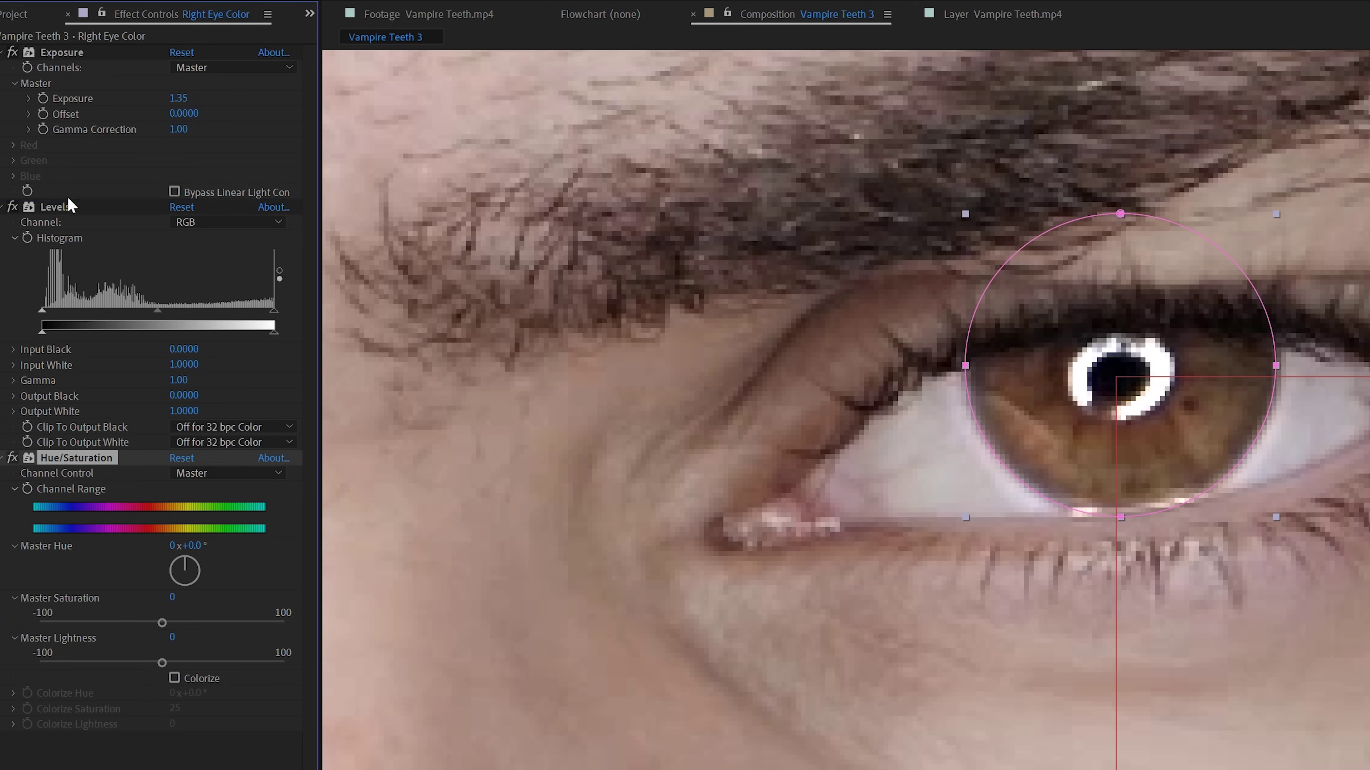
left_click_drag(70, 207, 47, 596)
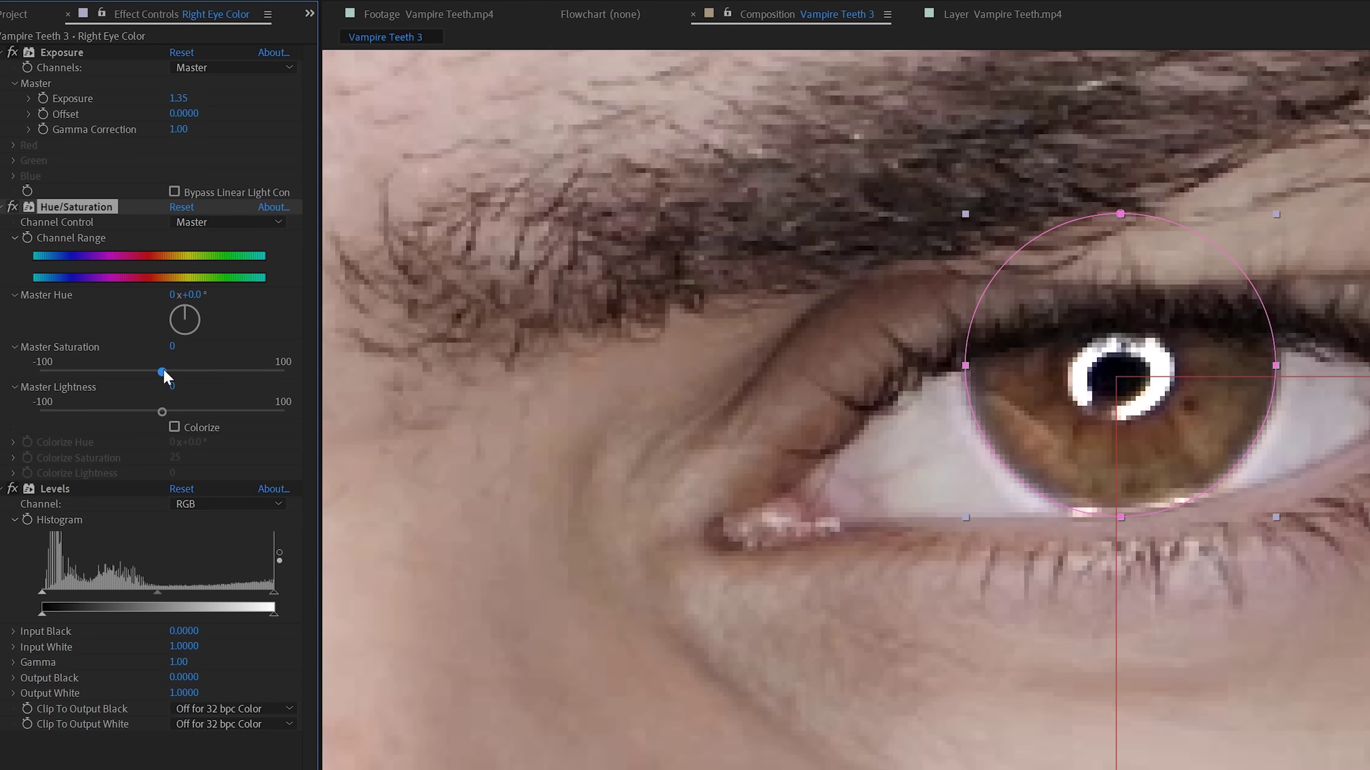
left_click_drag(161, 371, 39, 372)
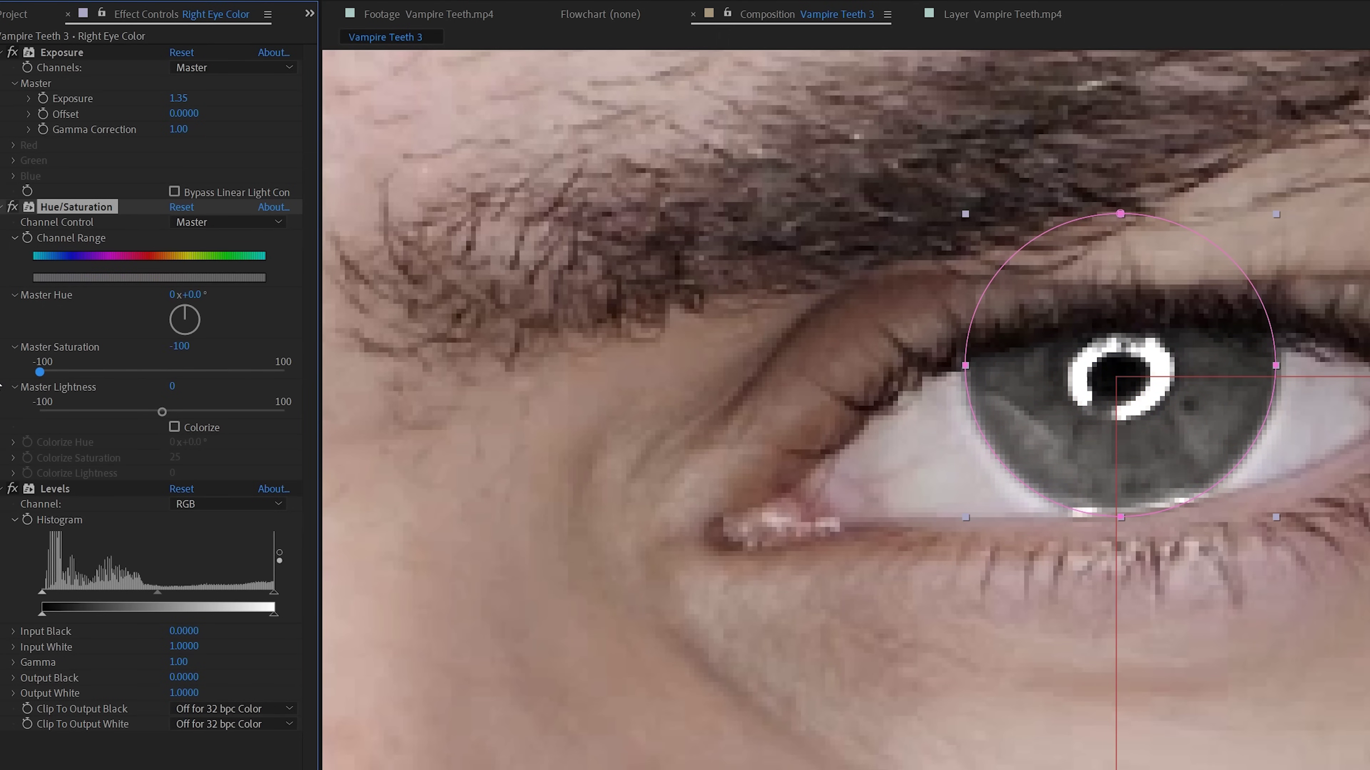
Set Master Lightness to 25 and Exposure to 2.54, then deselect to preview the pale iris.
left_click_drag(162, 412, 192, 412)
left_click_drag(178, 98, 318, 129)
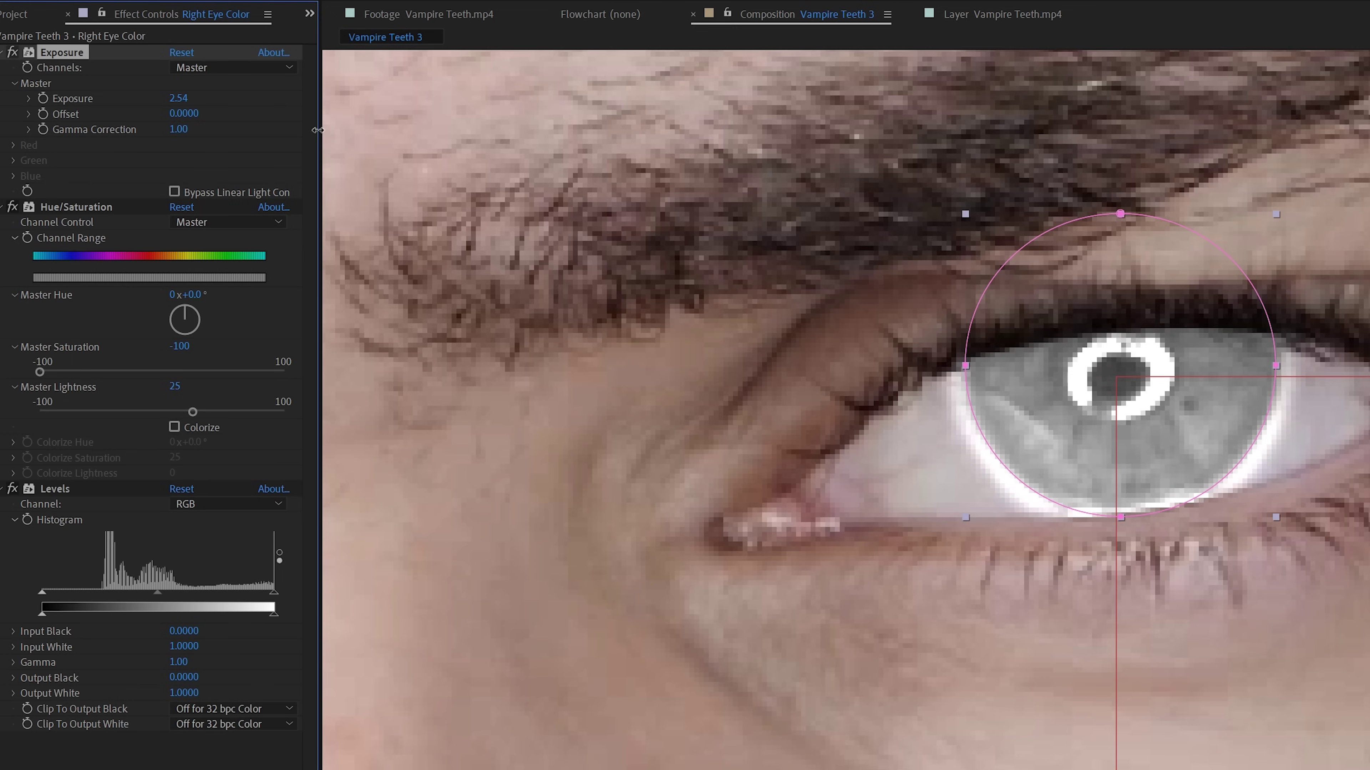
key("F2")
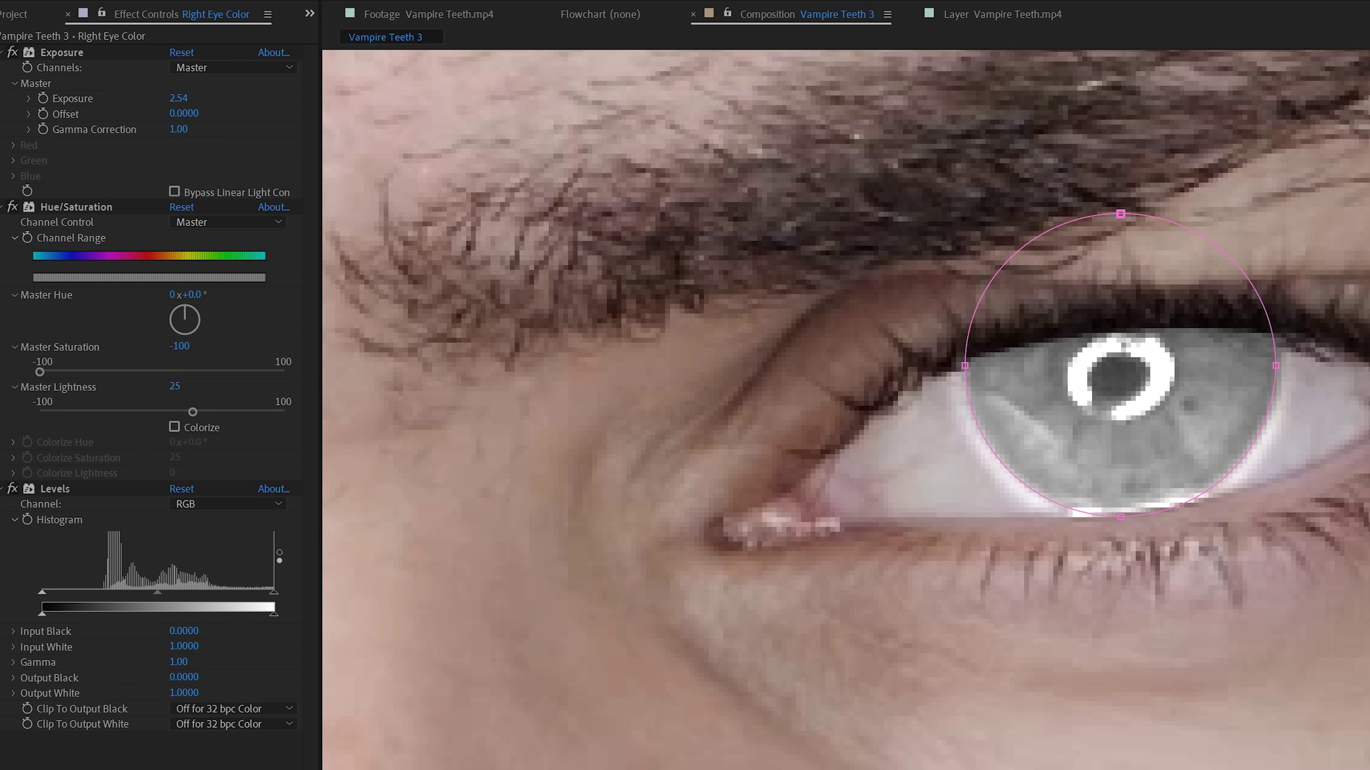